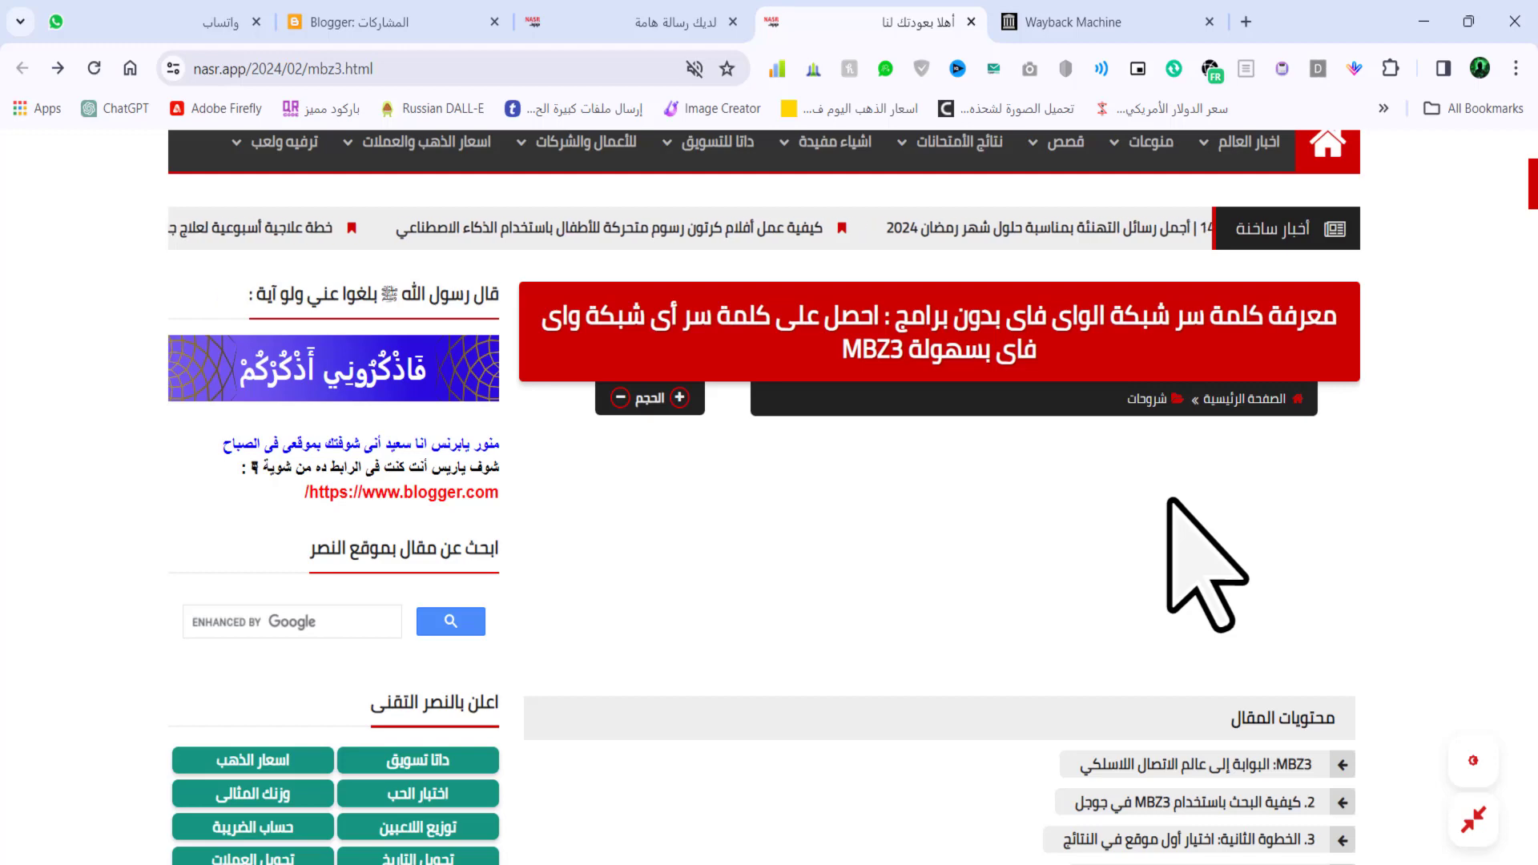
- Scroll through the article's numbered MBZ3 sections down to the Wi-Fi password tool
scroll(1193, 400, down, 2)
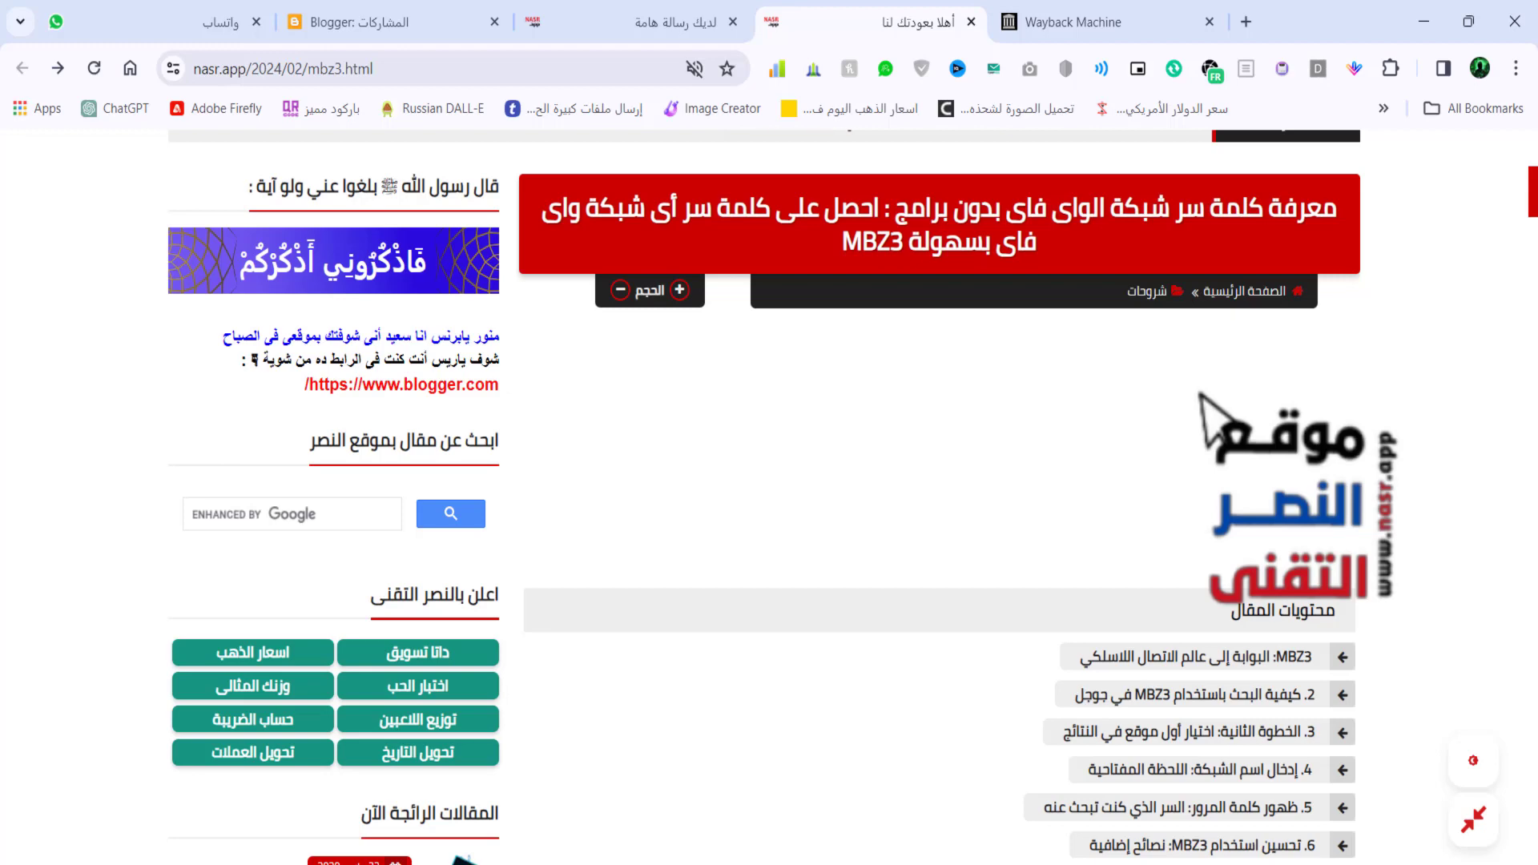
scroll(761, 497, down, 4)
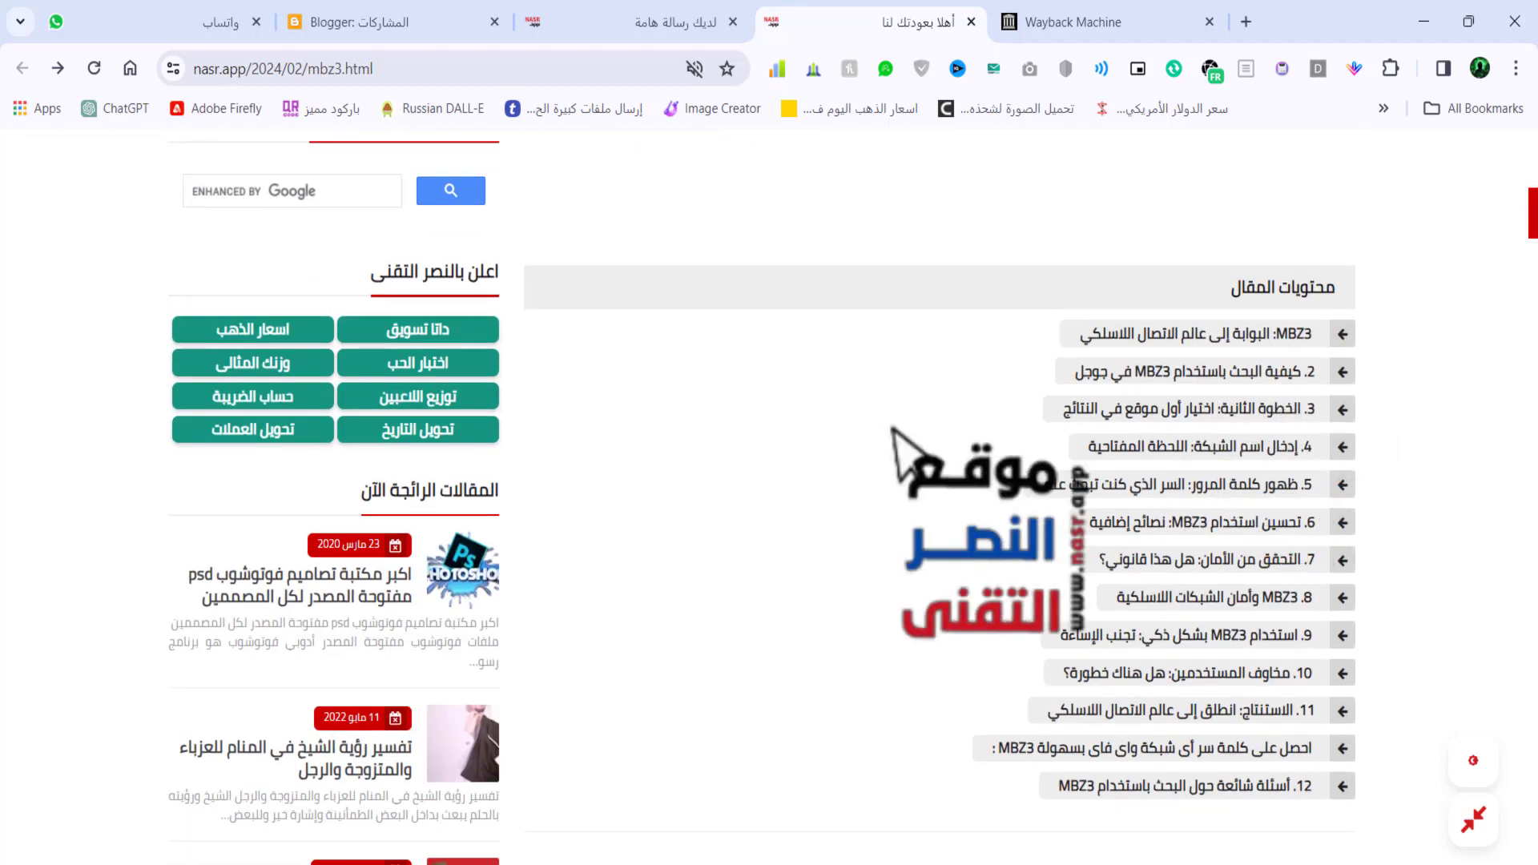
scroll(937, 497, down, 12)
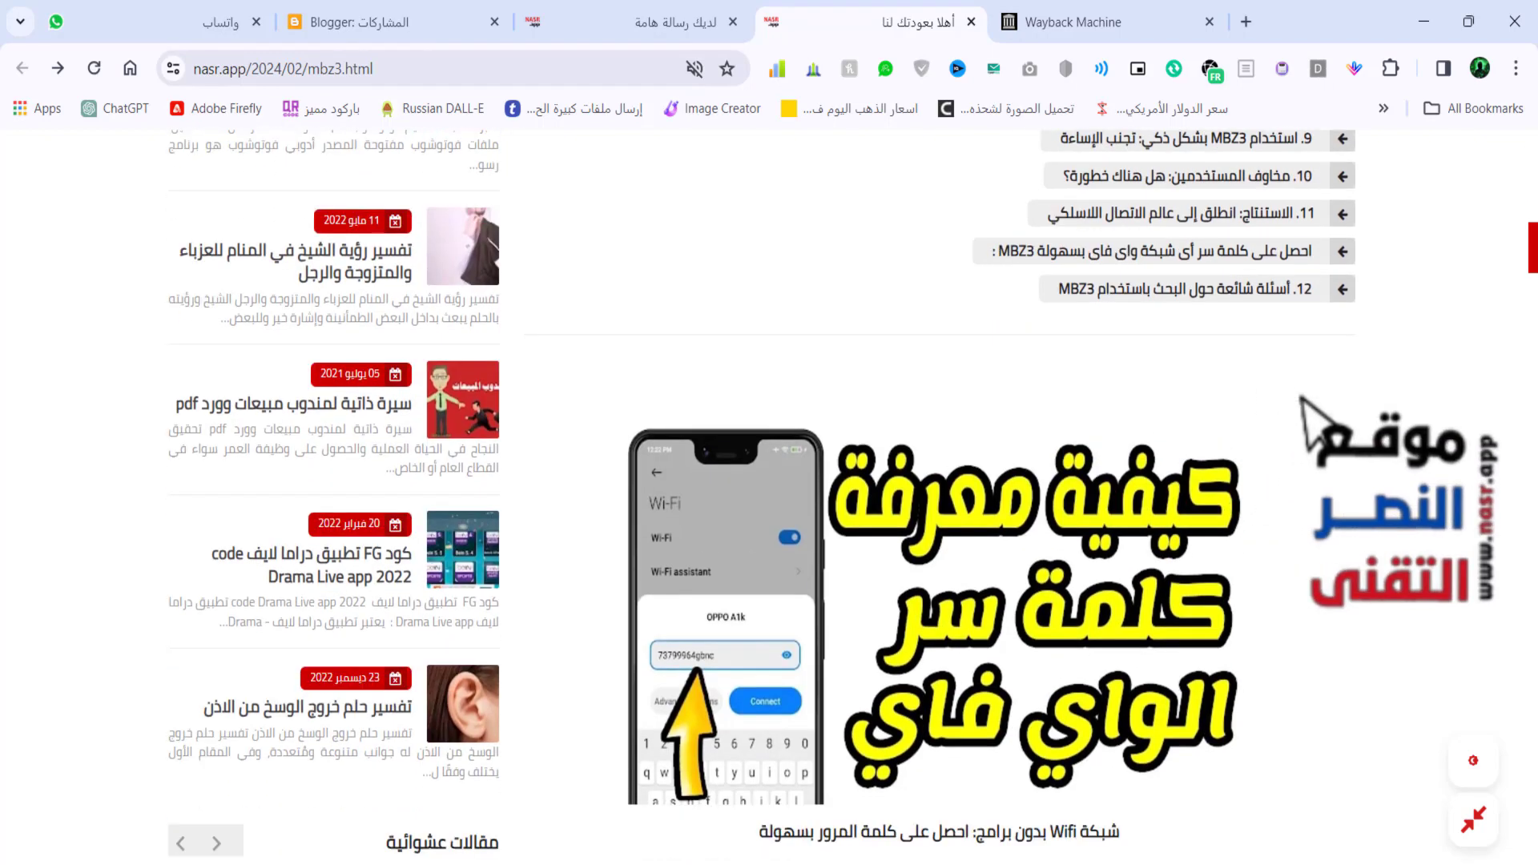
scroll(937, 496, down, 3)
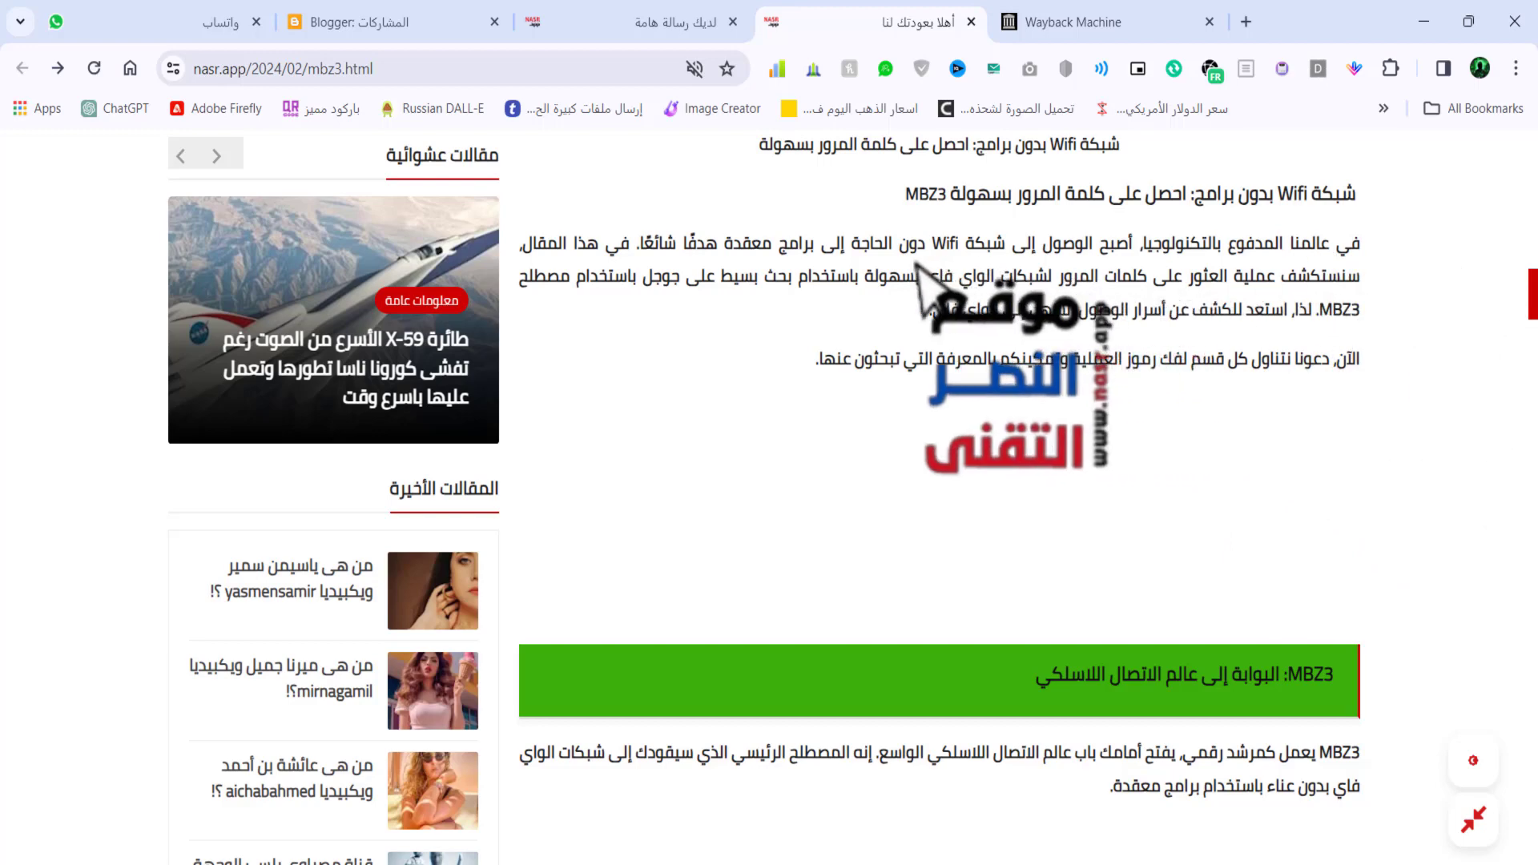
scroll(937, 496, down, 5)
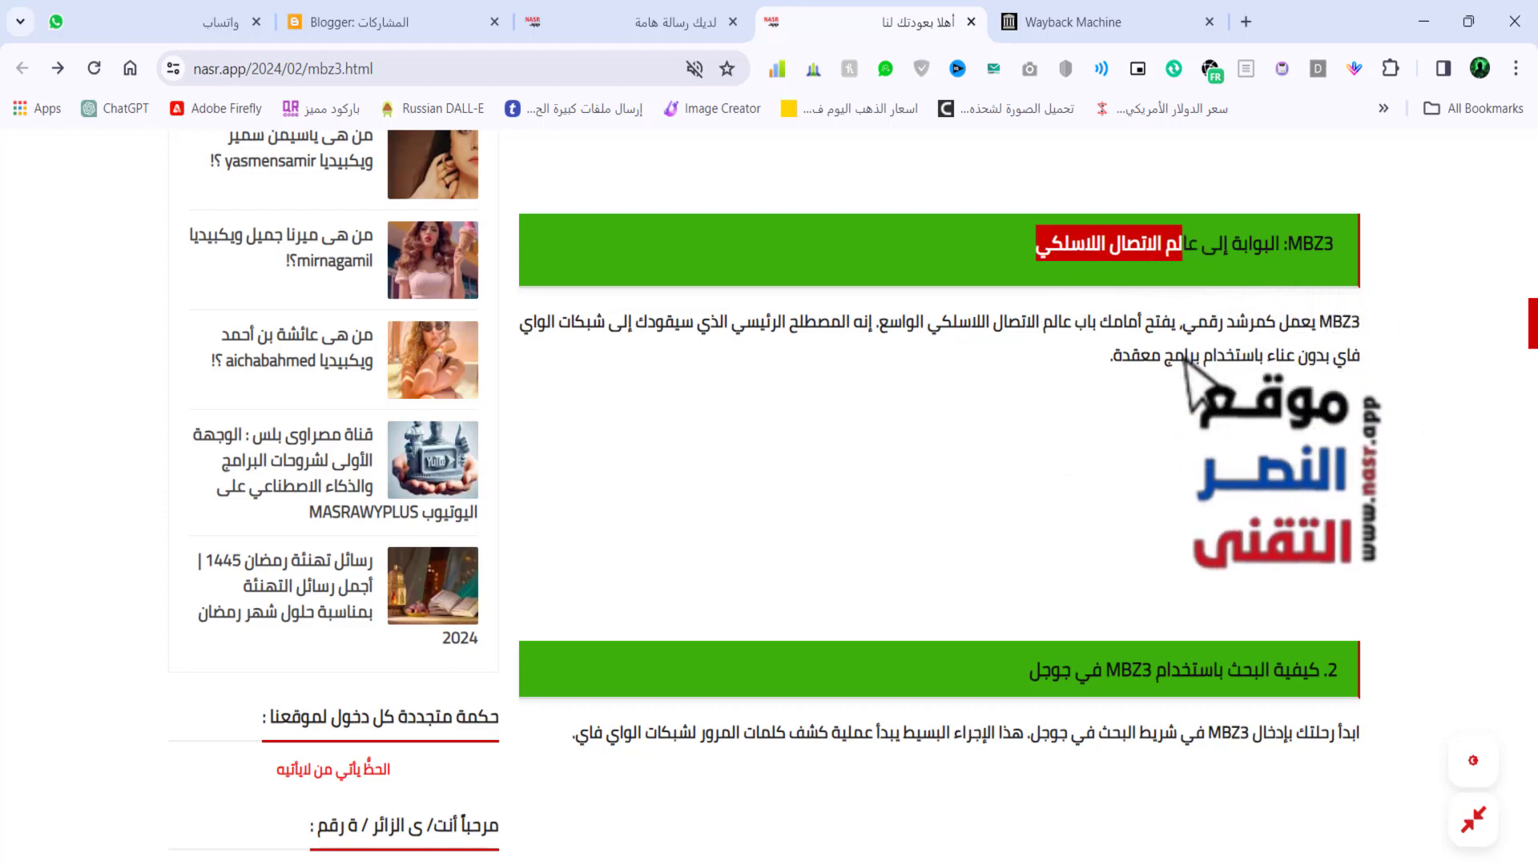
scroll(765, 496, down, 1)
scroll(937, 497, down, 15)
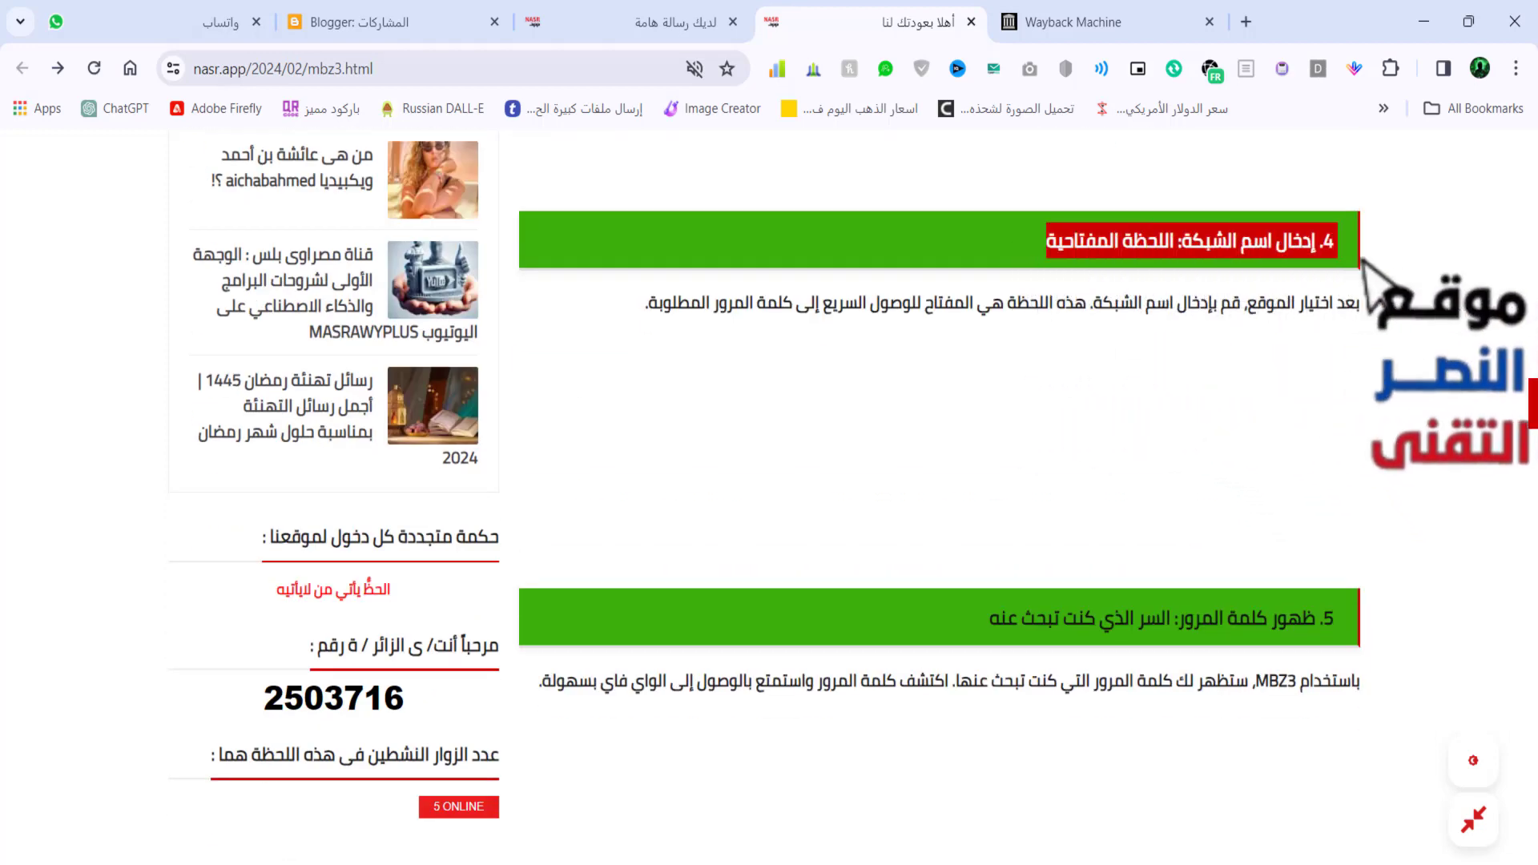
scroll(1279, 374, down, 5)
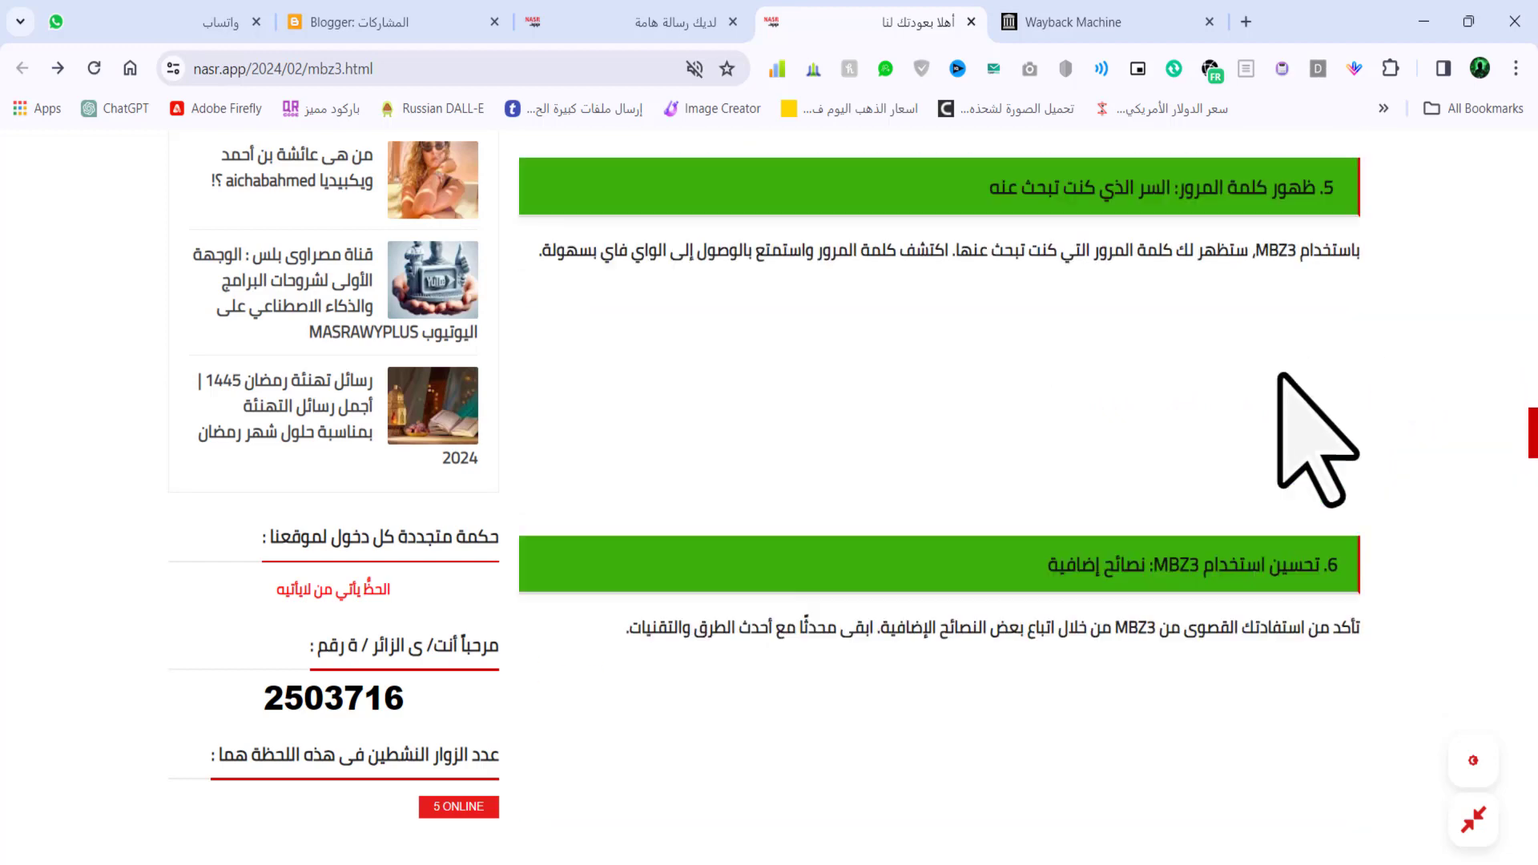
scroll(1279, 374, down, 5)
scroll(1279, 374, down, 4)
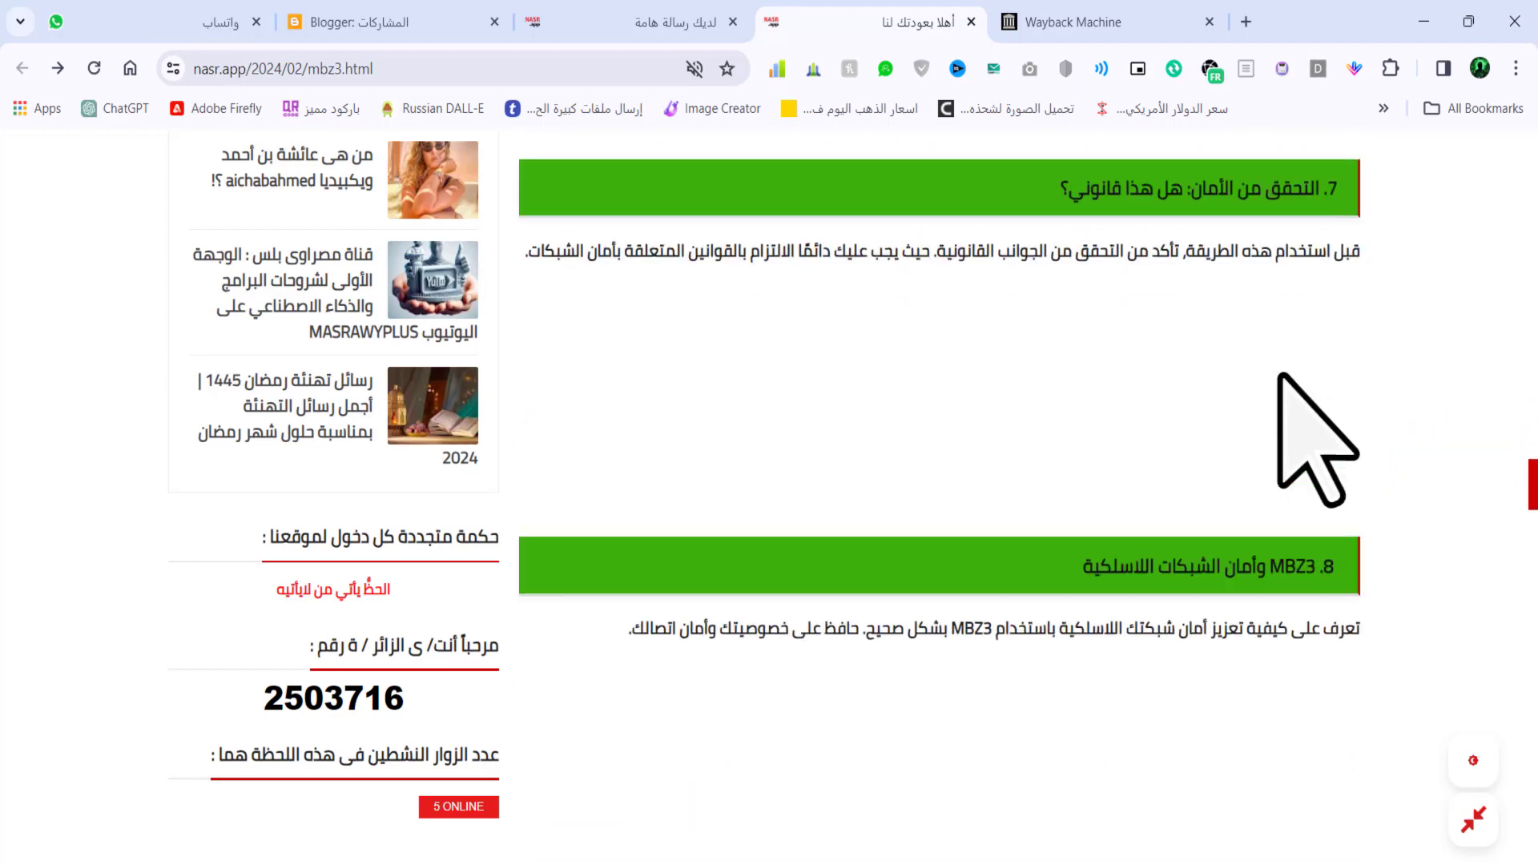
scroll(1141, 365, down, 4)
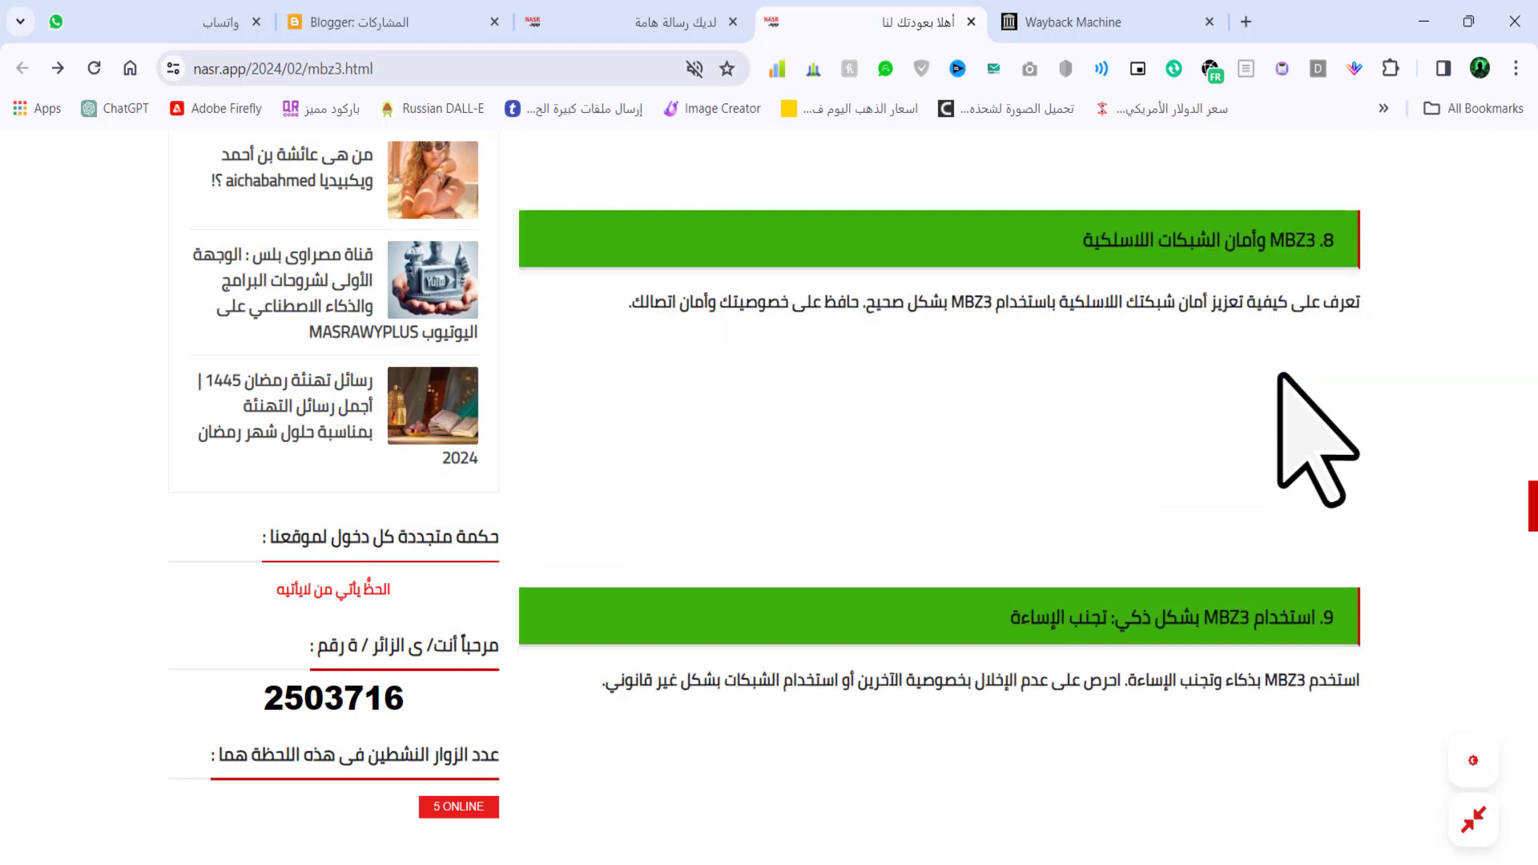
scroll(1142, 365, down, 4)
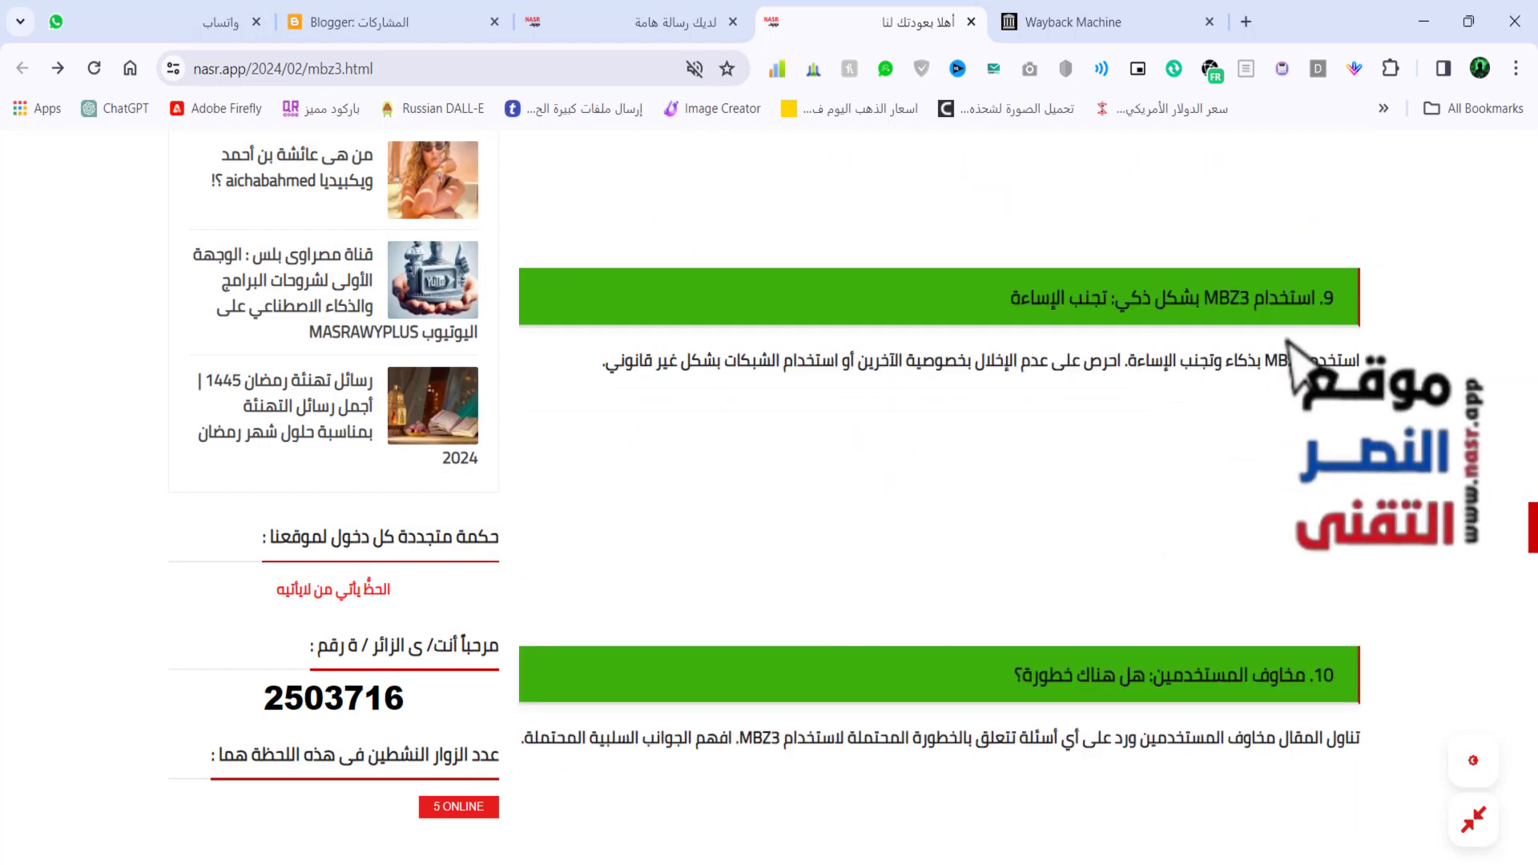
scroll(1288, 358, down, 10)
scroll(1287, 353, down, 3)
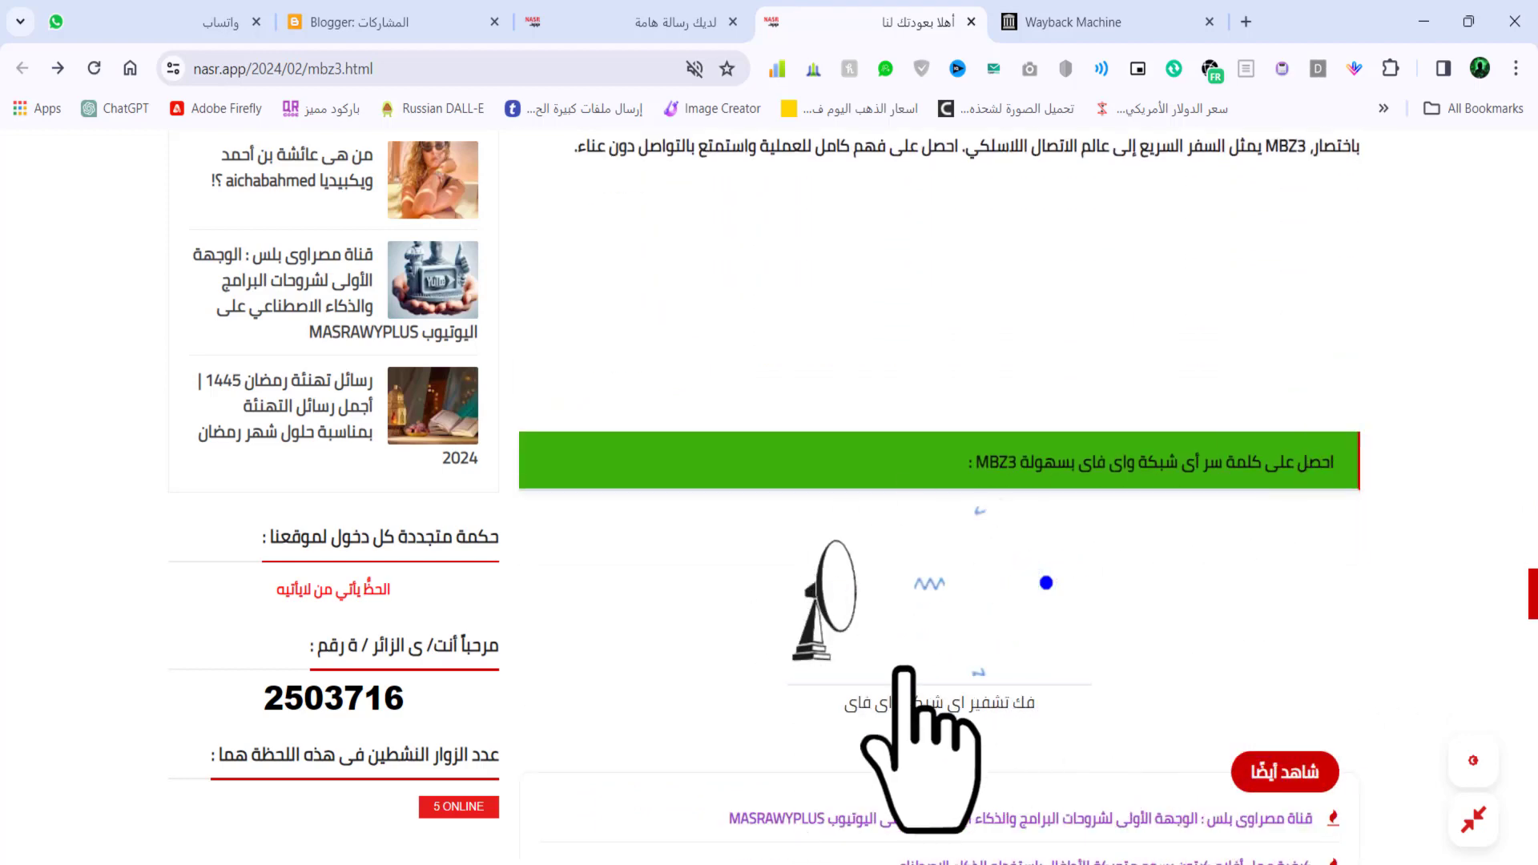
- Reveal the decrypted password for the entered Wi-Fi network name in the MBZ3 tool
scroll(1193, 490, down, 6)
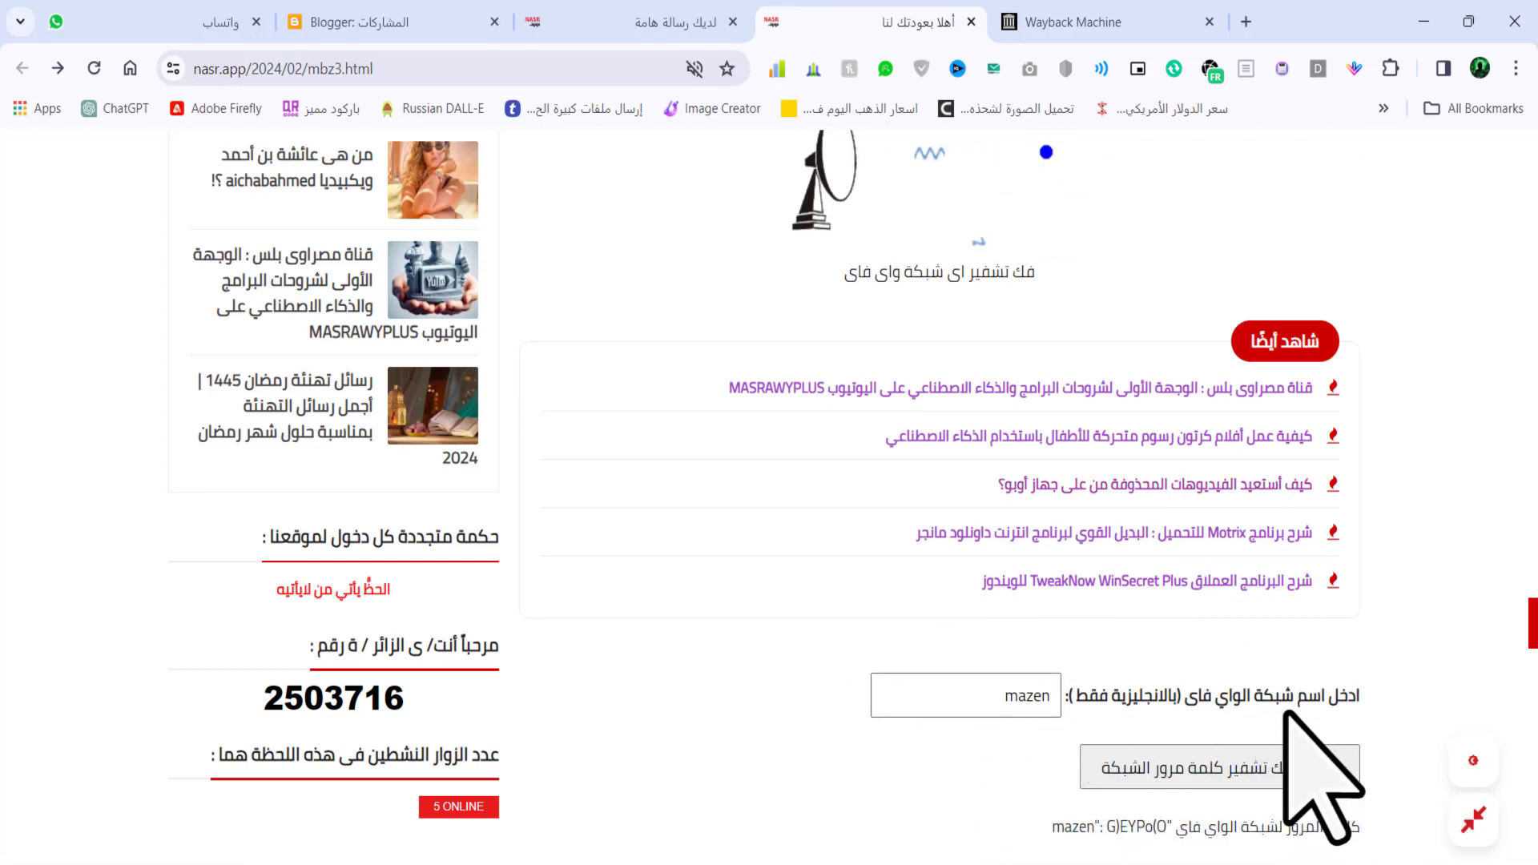
scroll(1282, 680, down, 3)
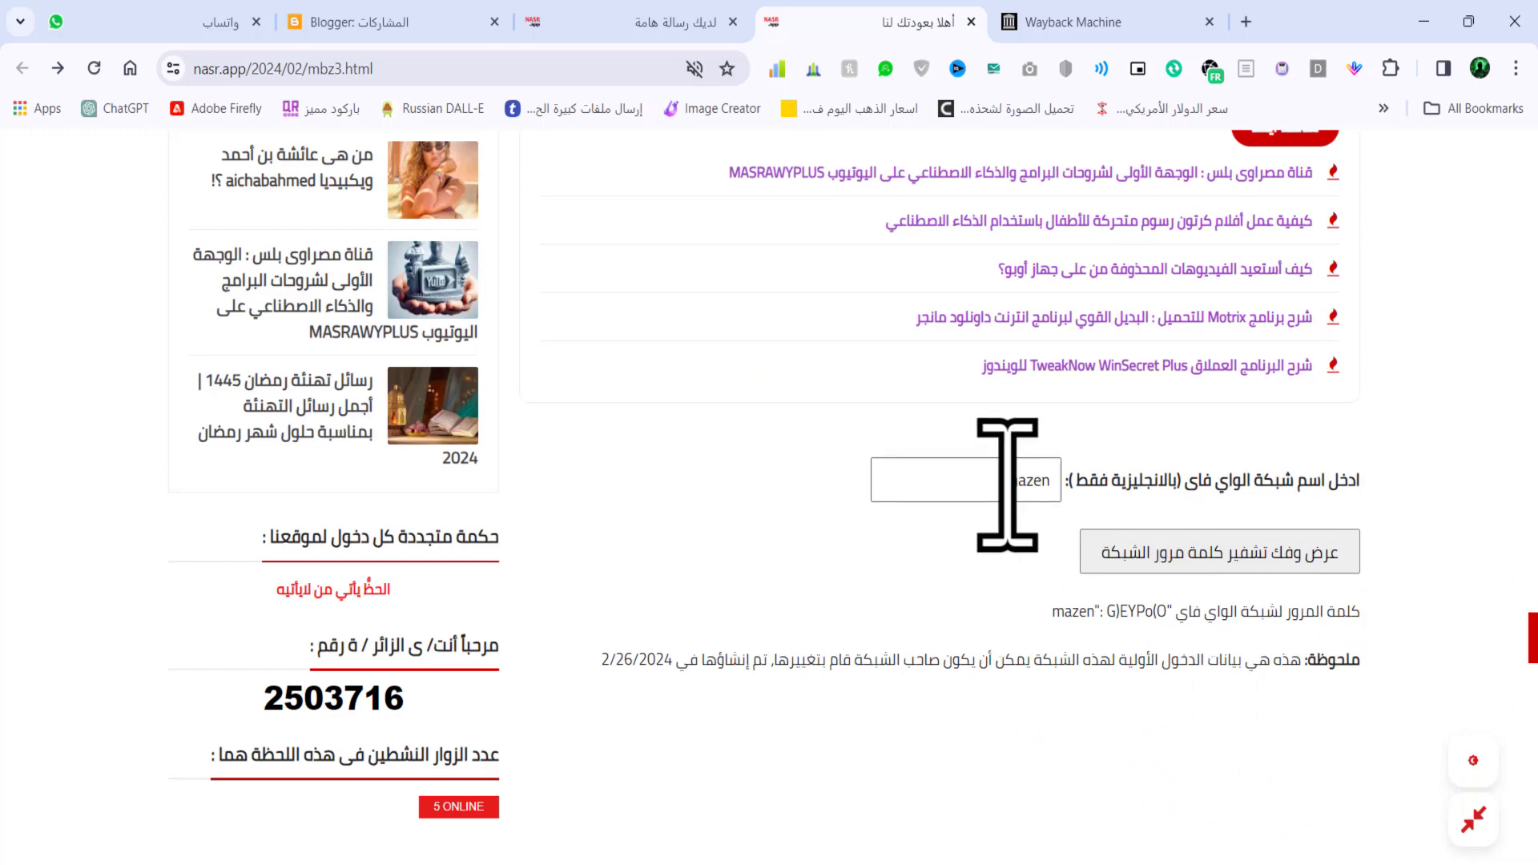
click(1108, 539)
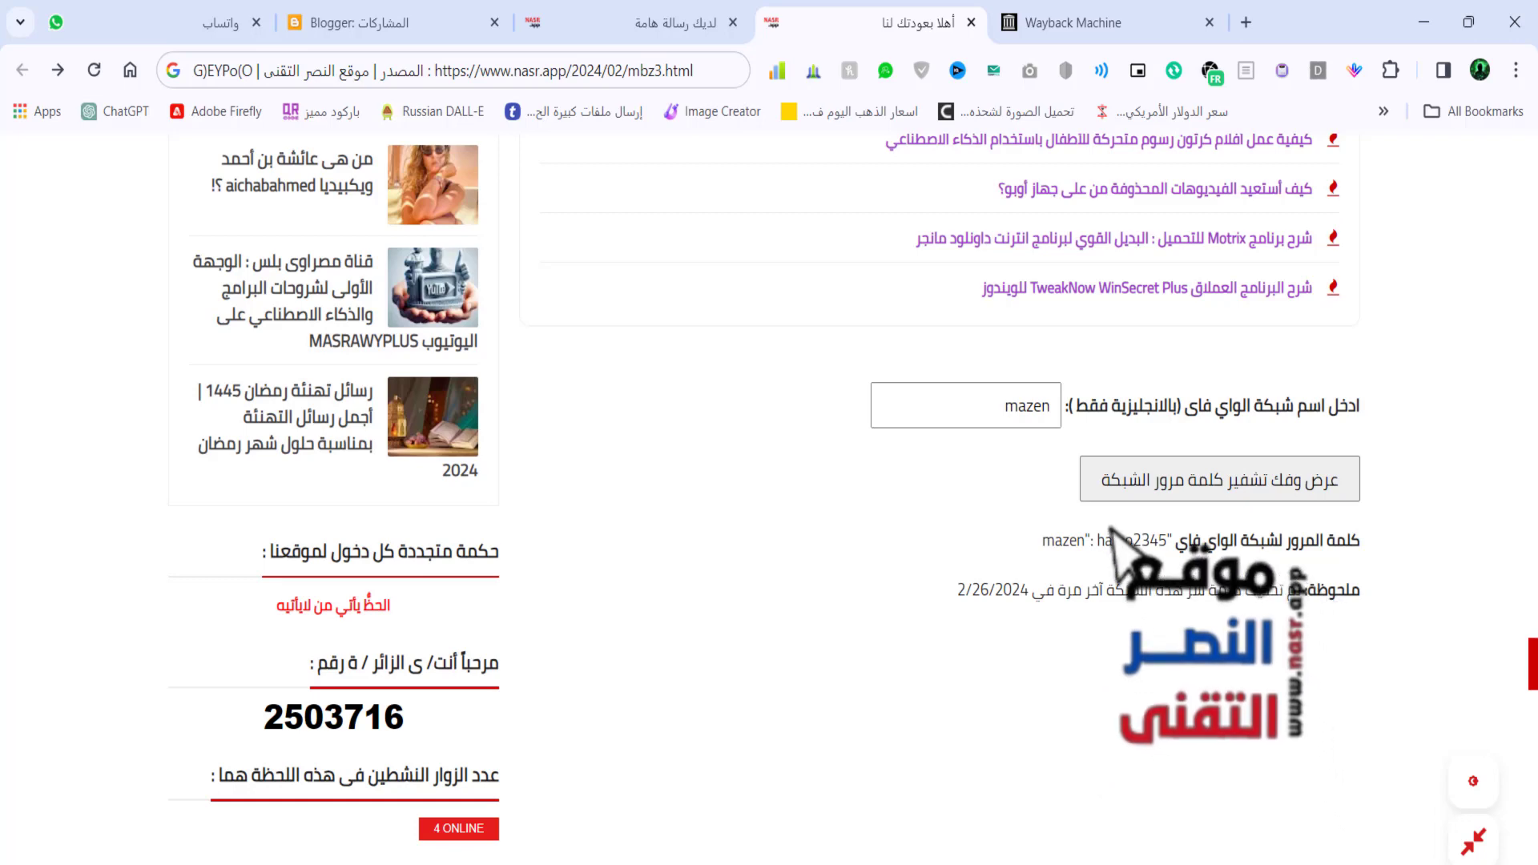
- Capture the revealed password as a pinned floating image and switch to the blog index tab
key(Print)
drag(1094, 522, 1167, 556)
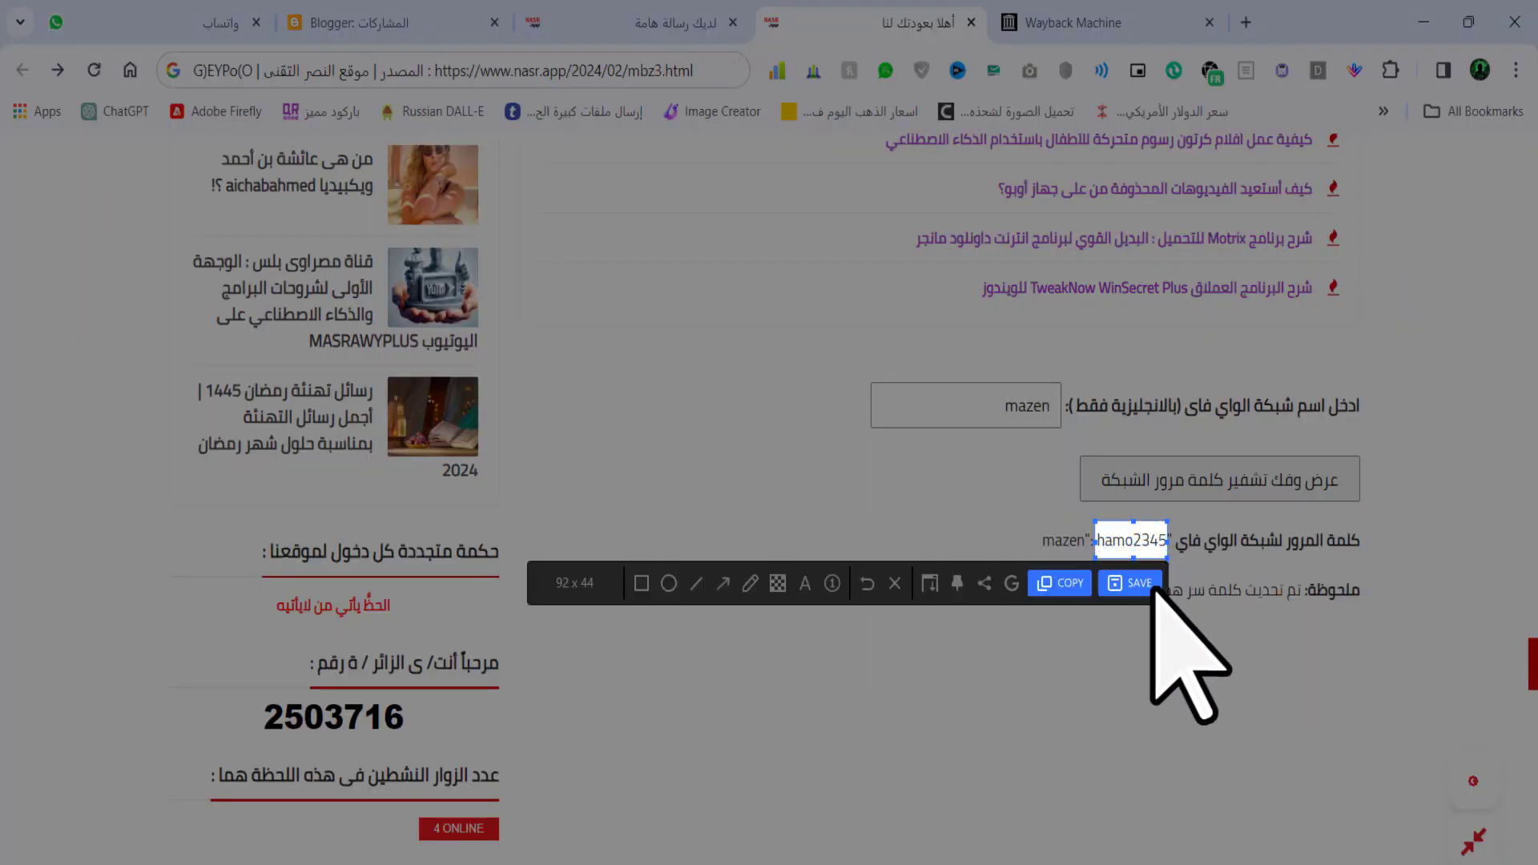
click(956, 583)
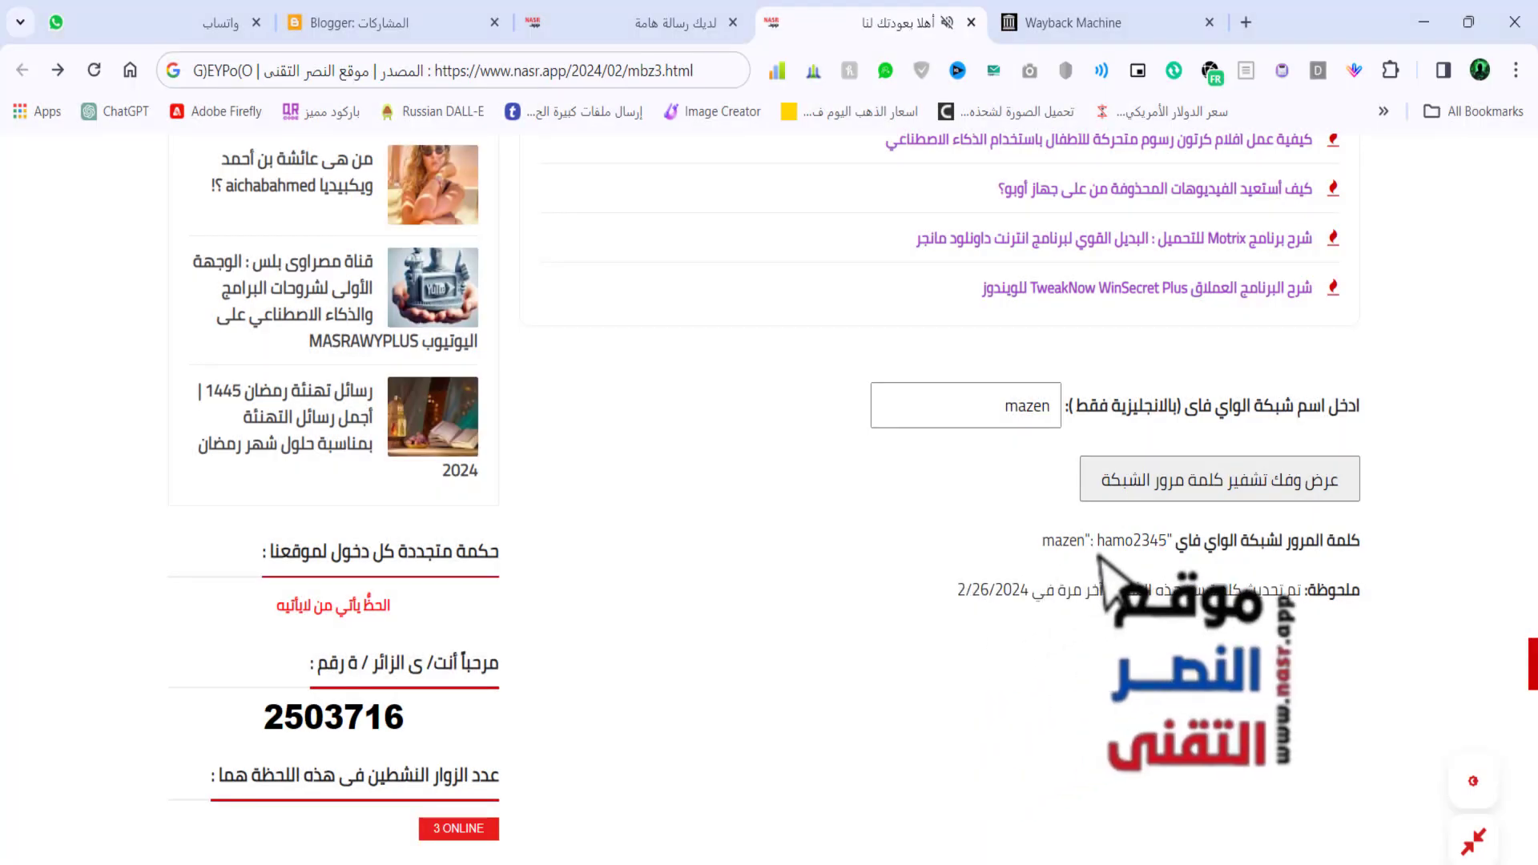
drag(1122, 539, 647, 392)
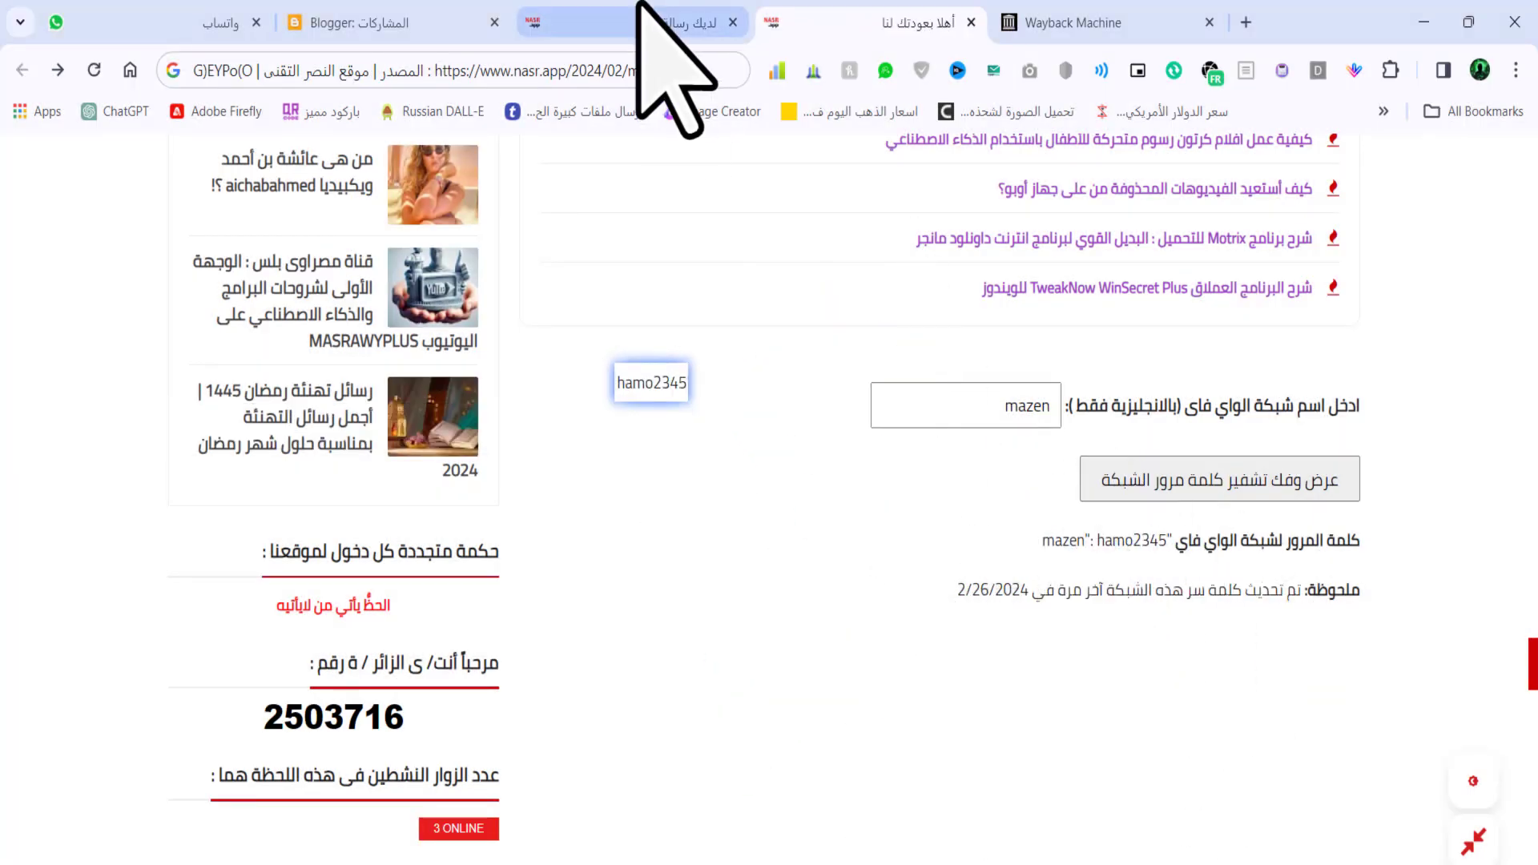
click(664, 23)
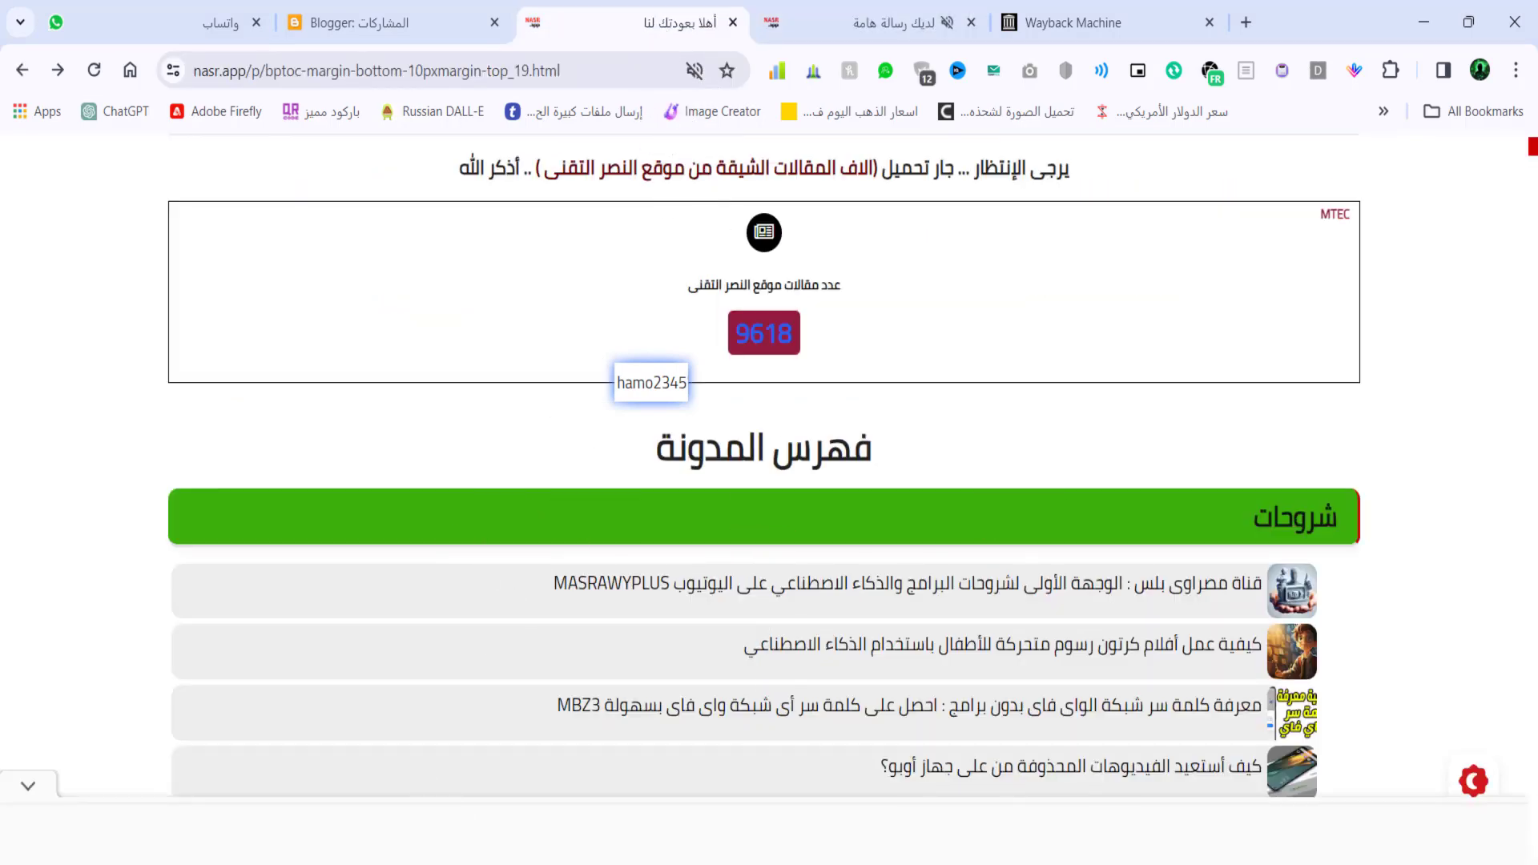
- Choose the secured Wi-Fi network in Quick Settings and start entering its security key
key(super+a)
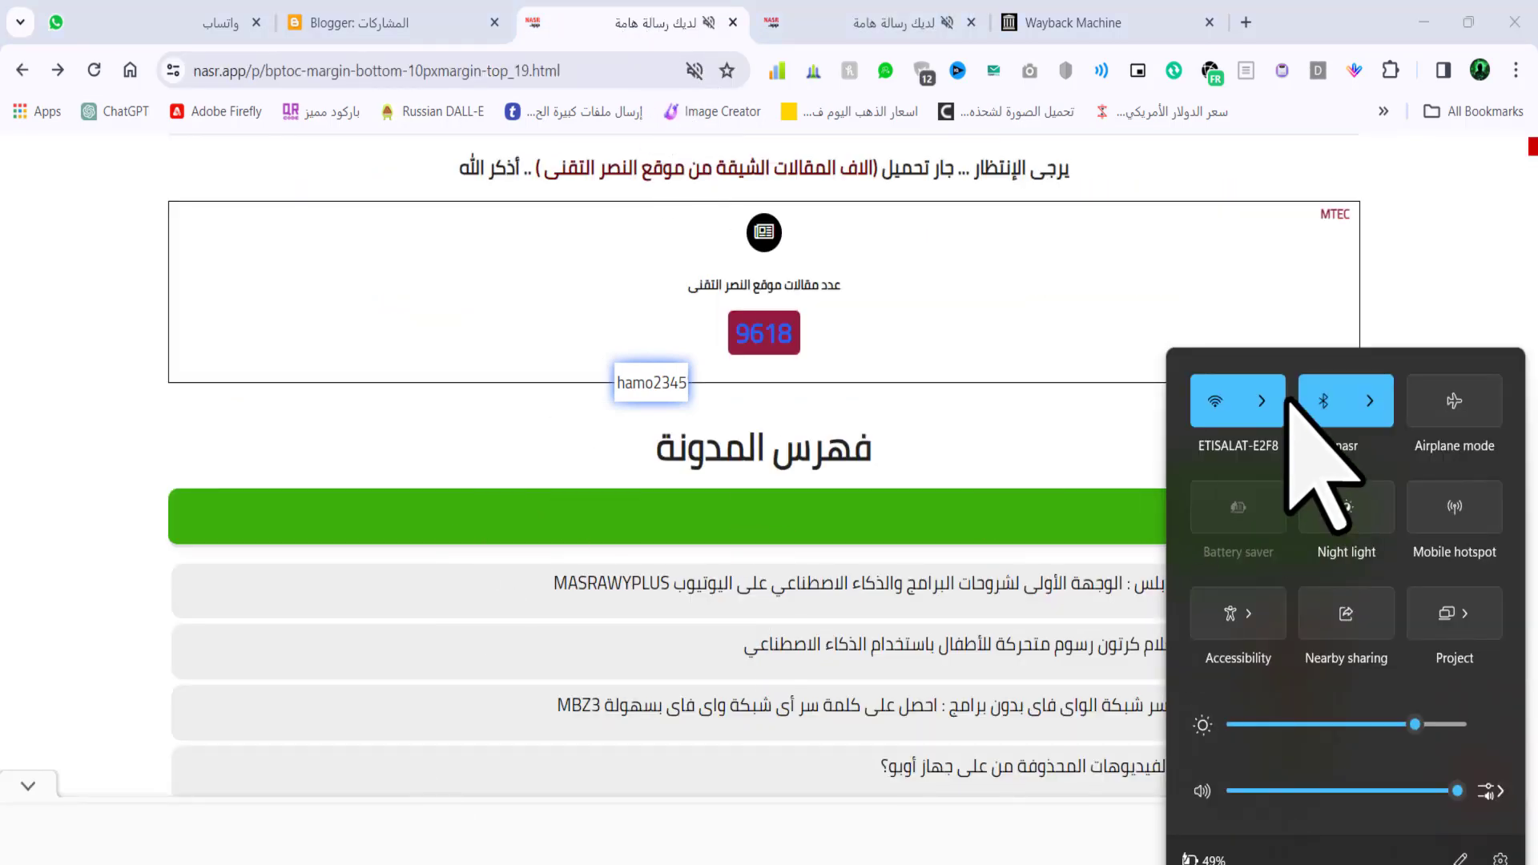
click(1273, 401)
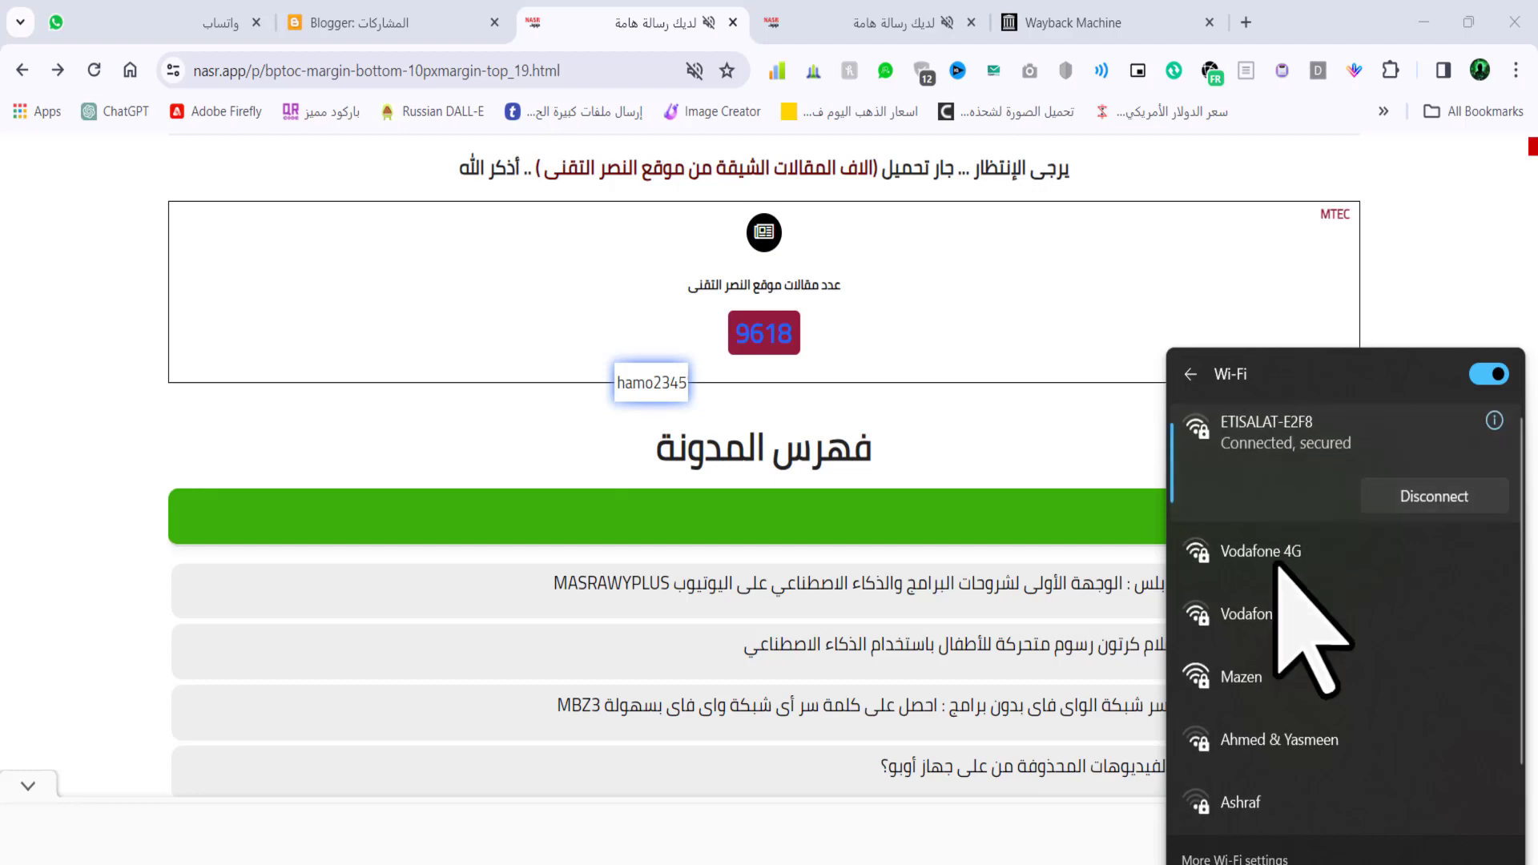
click(1272, 675)
click(1398, 716)
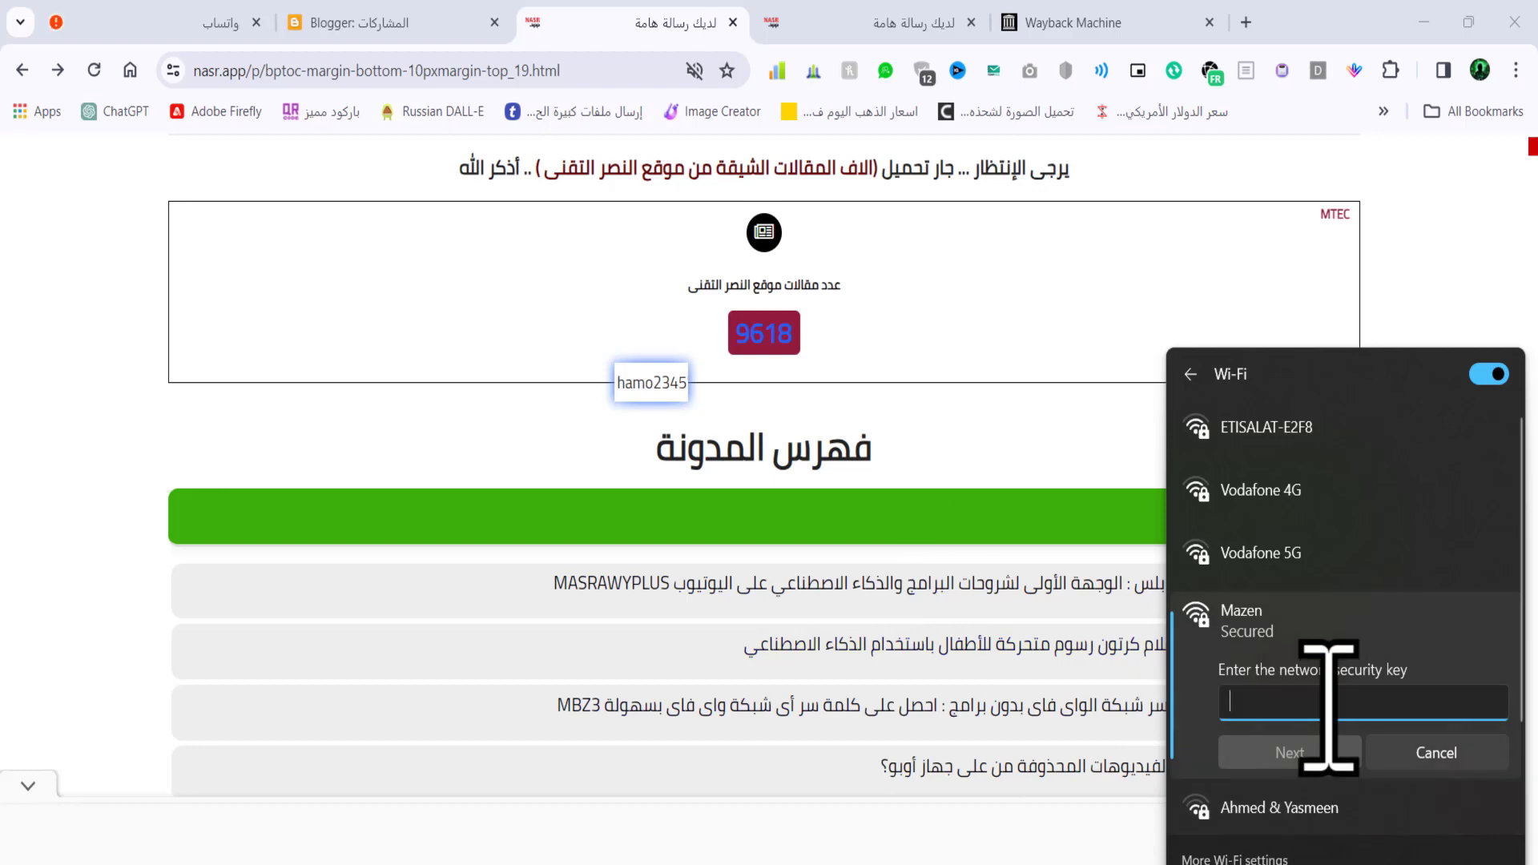
text(ha)
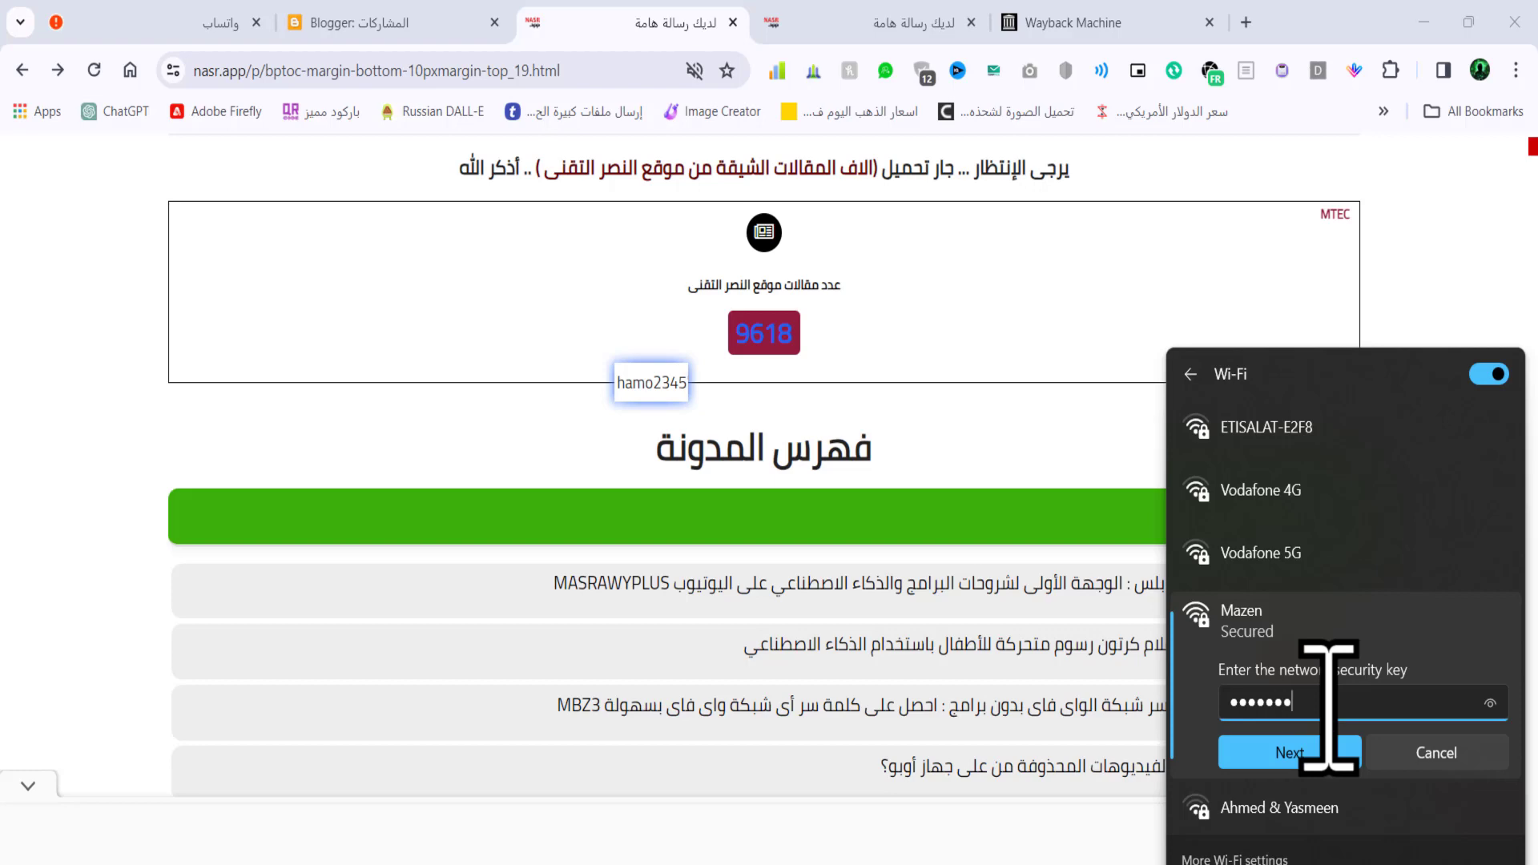
- Submit the security key, re-enter it after the incorrect-key warning, and submit again
click(1293, 752)
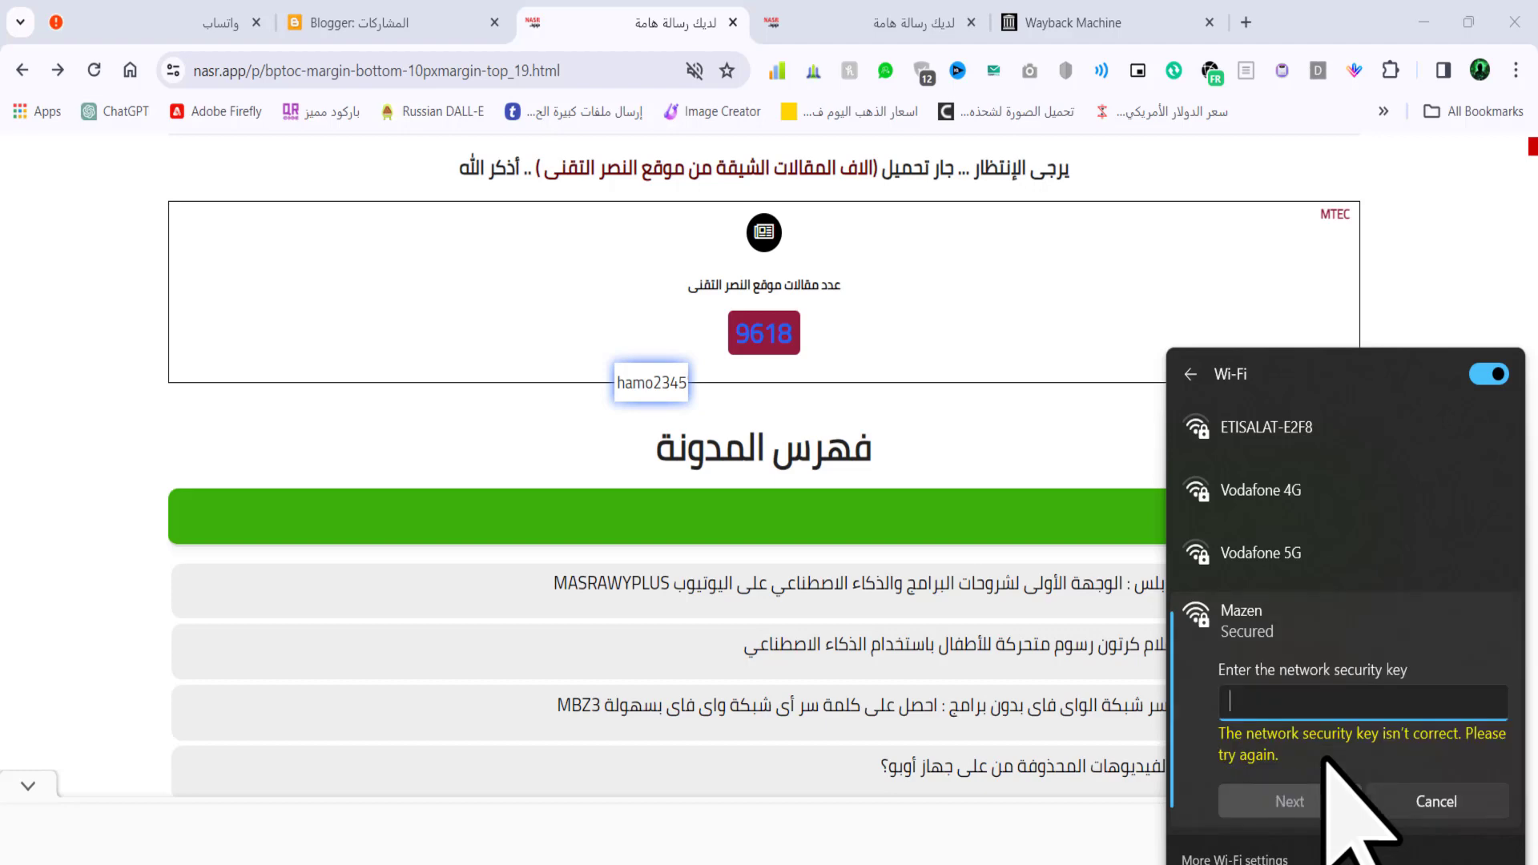
text(h)
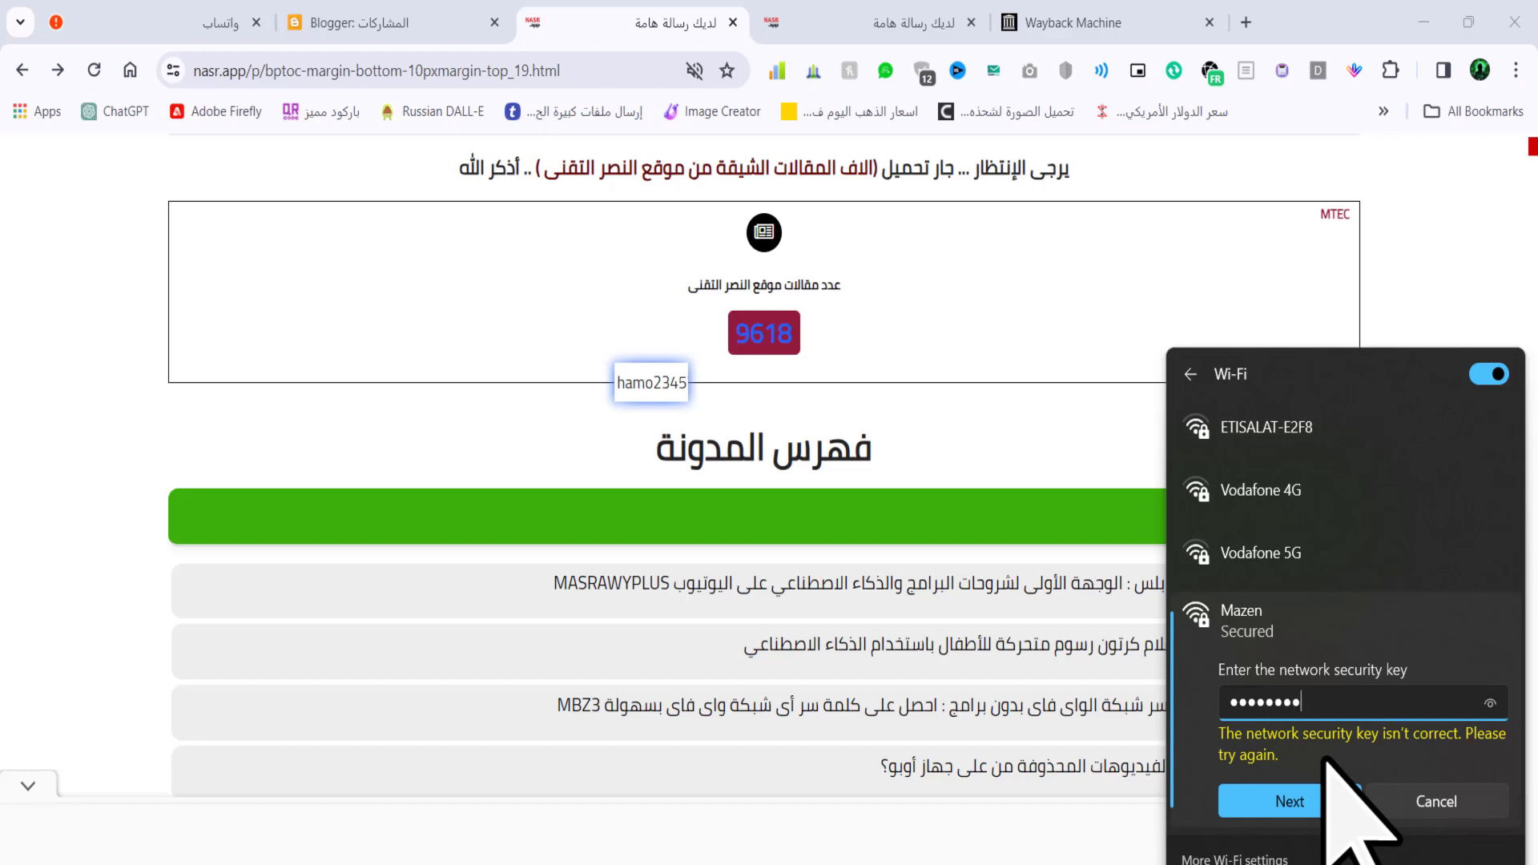
click(1304, 801)
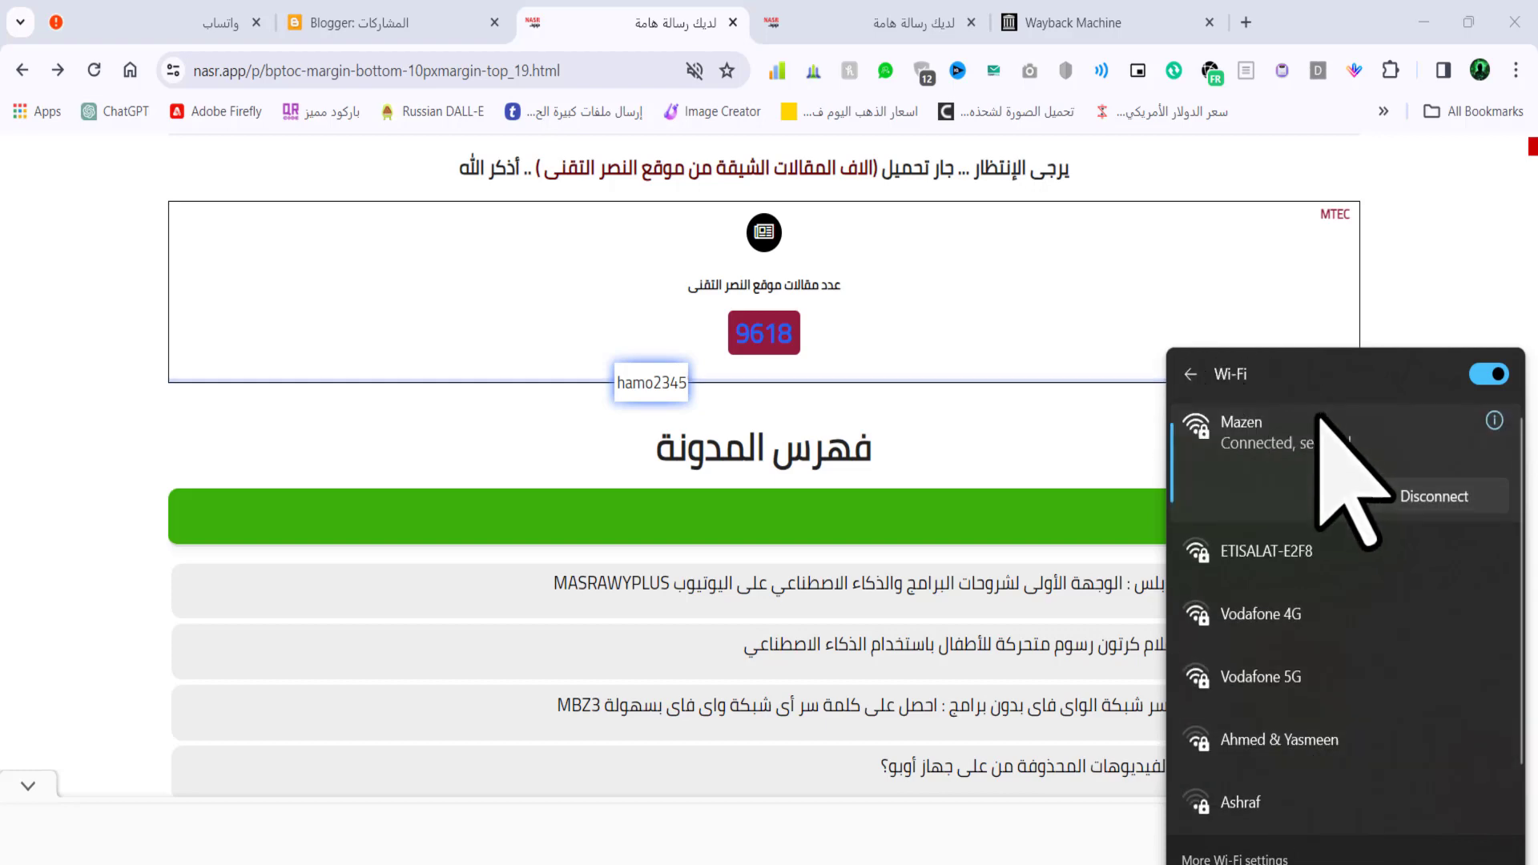
- Select the revealed password on the MBZ3 tab, then open Network & internet settings
click(943, 422)
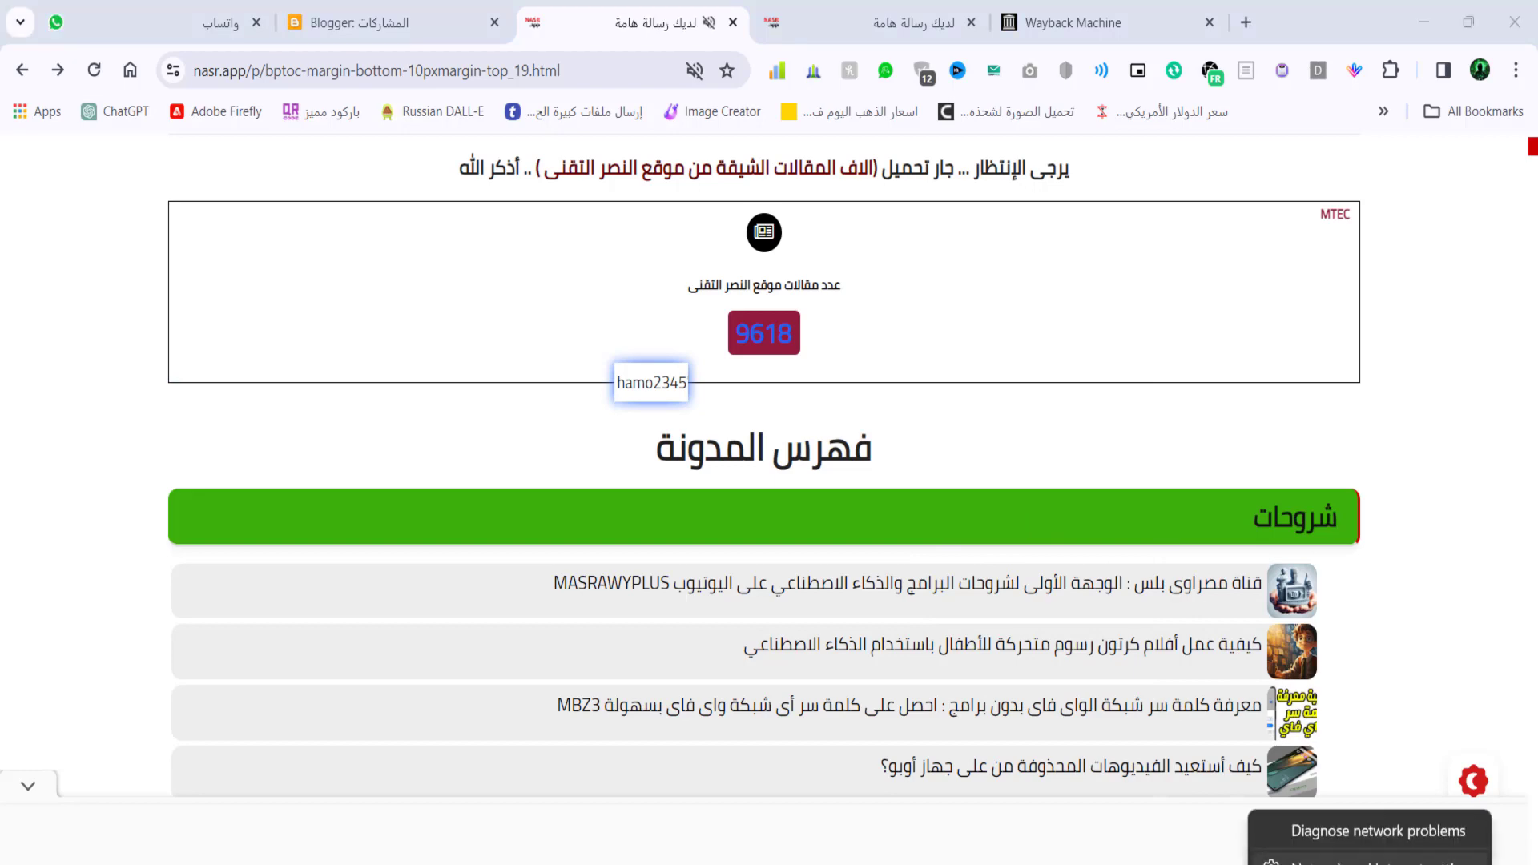
click(825, 20)
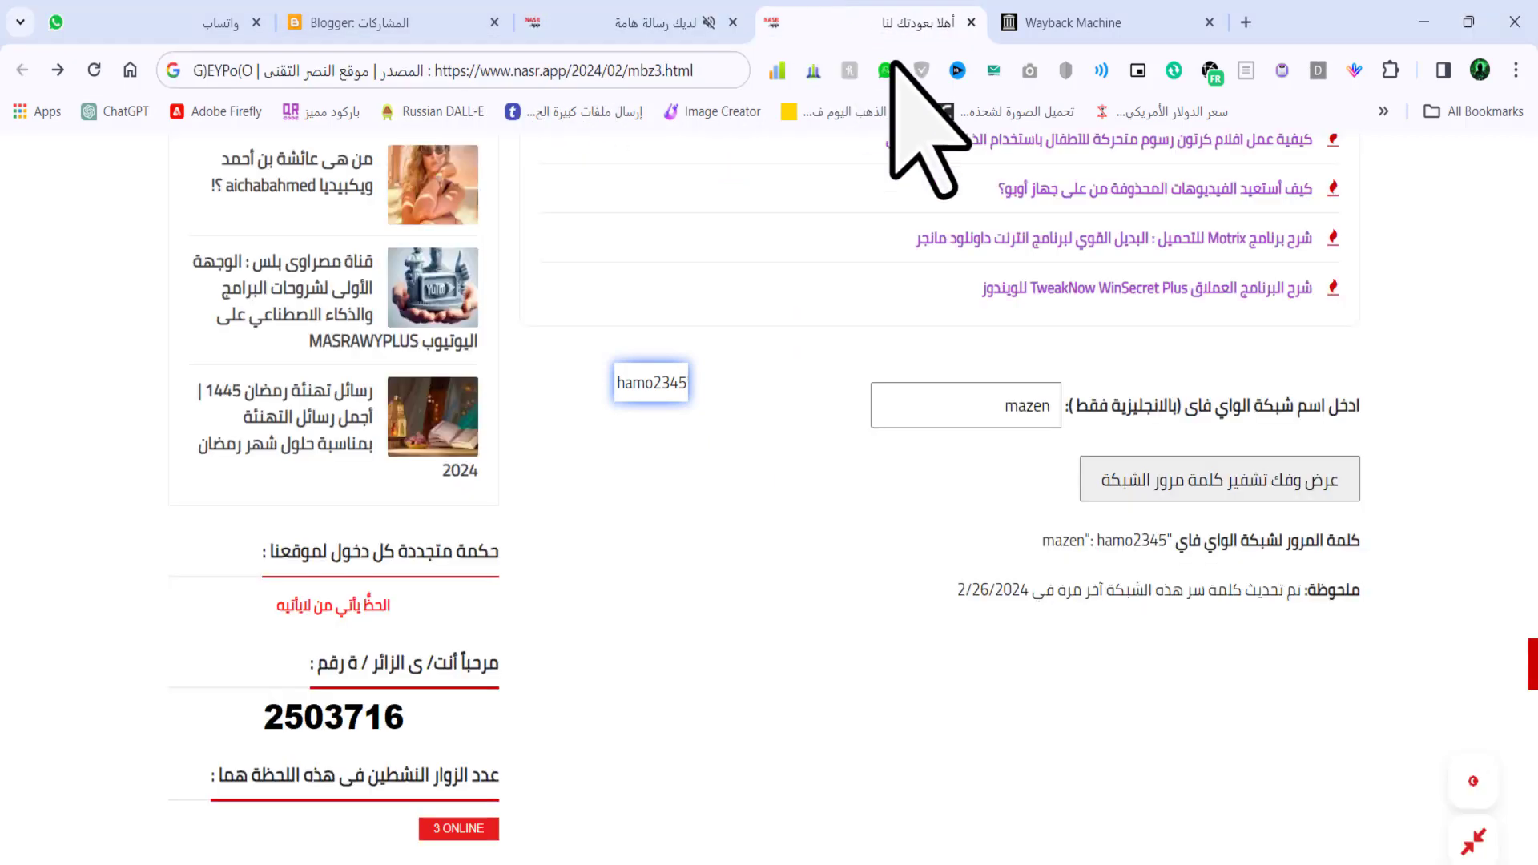
drag(1159, 541, 1097, 544)
click(1176, 543)
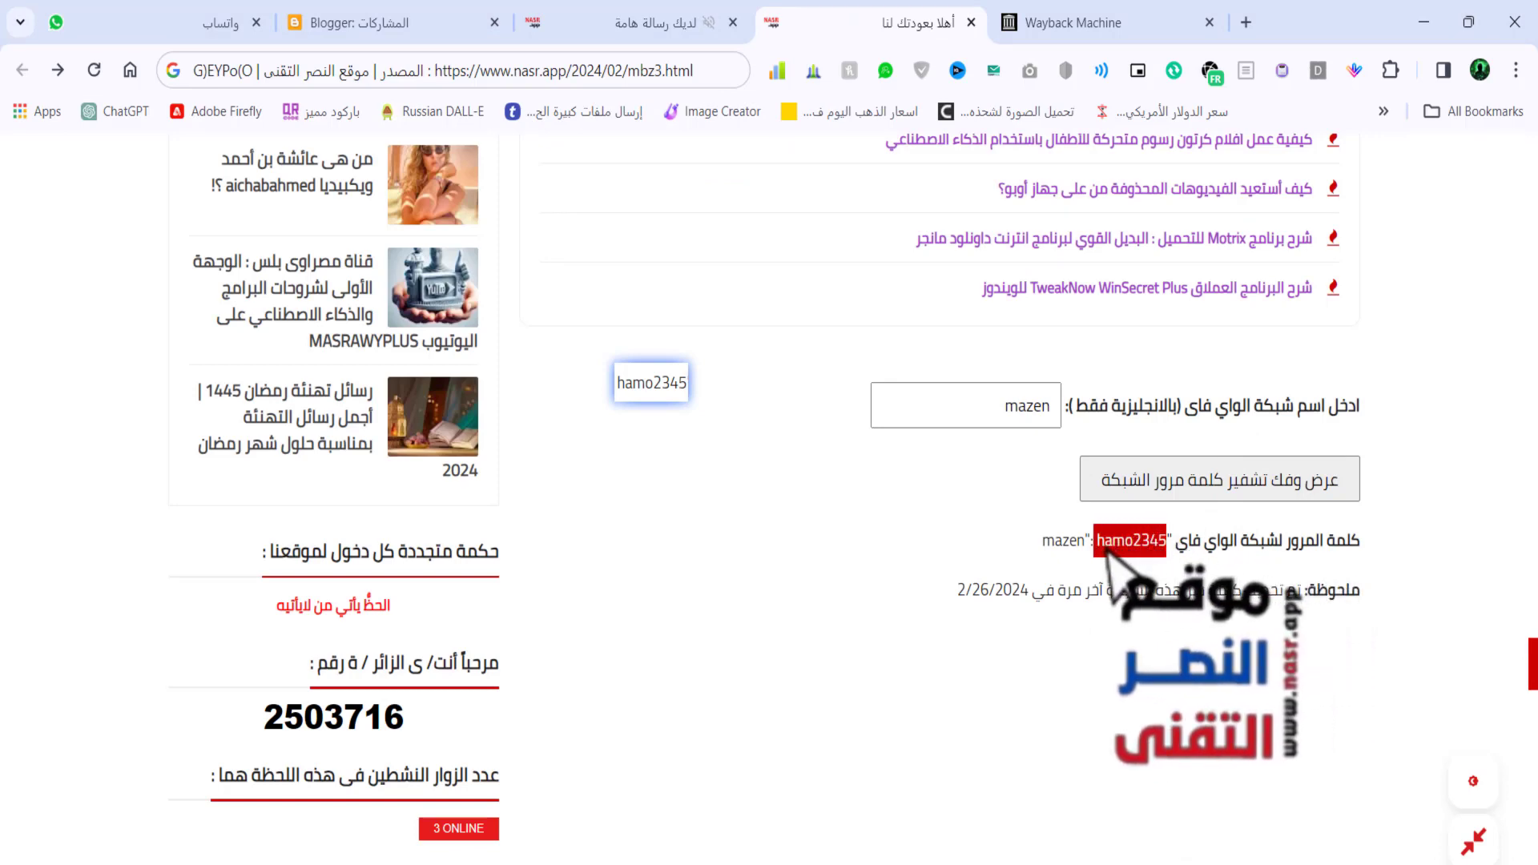
click(1101, 544)
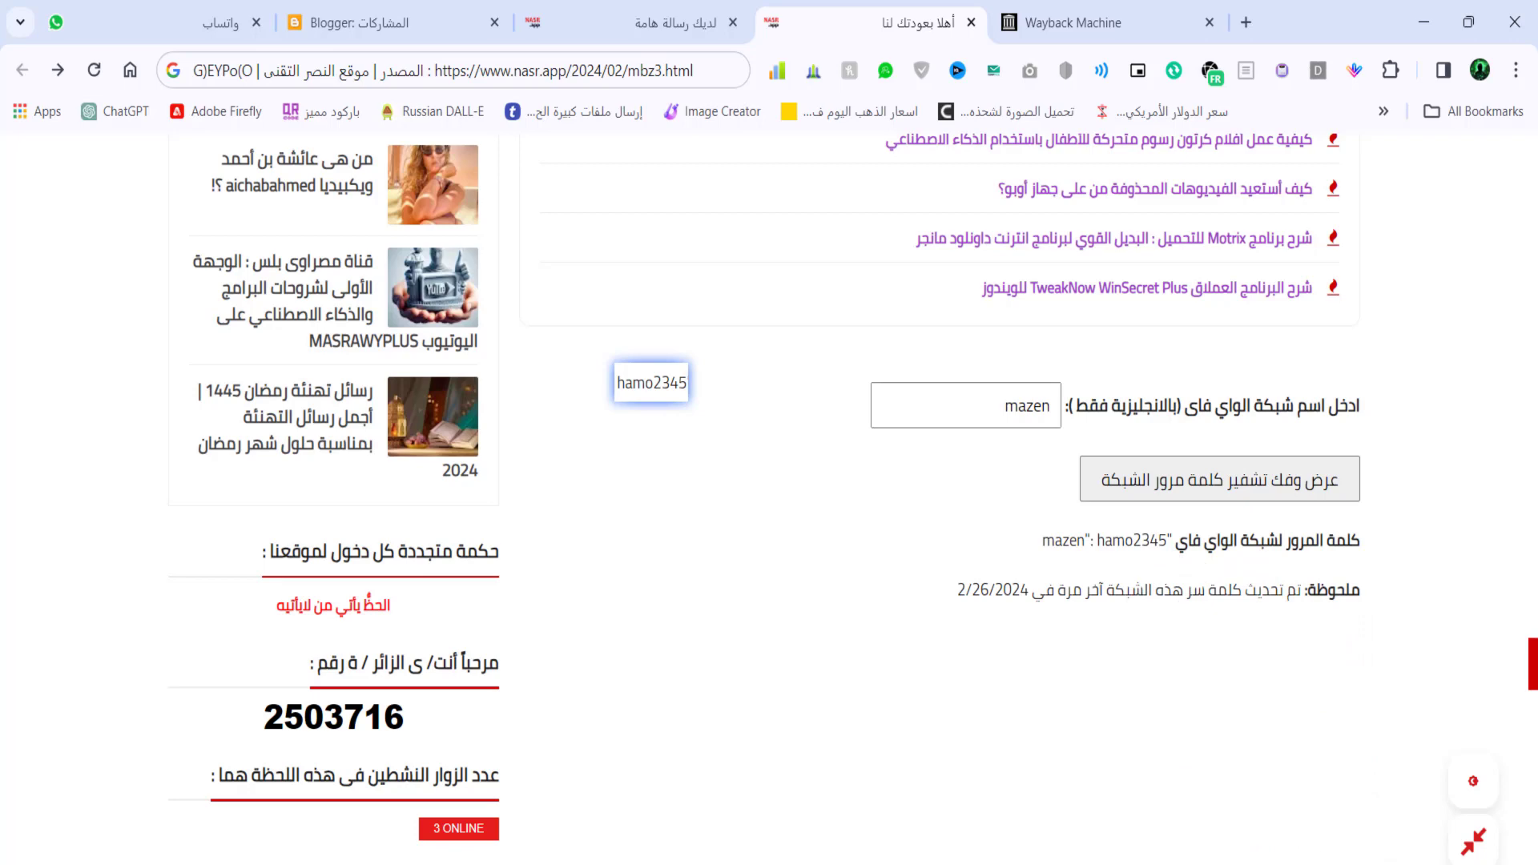
right_click(1402, 861)
click(1362, 857)
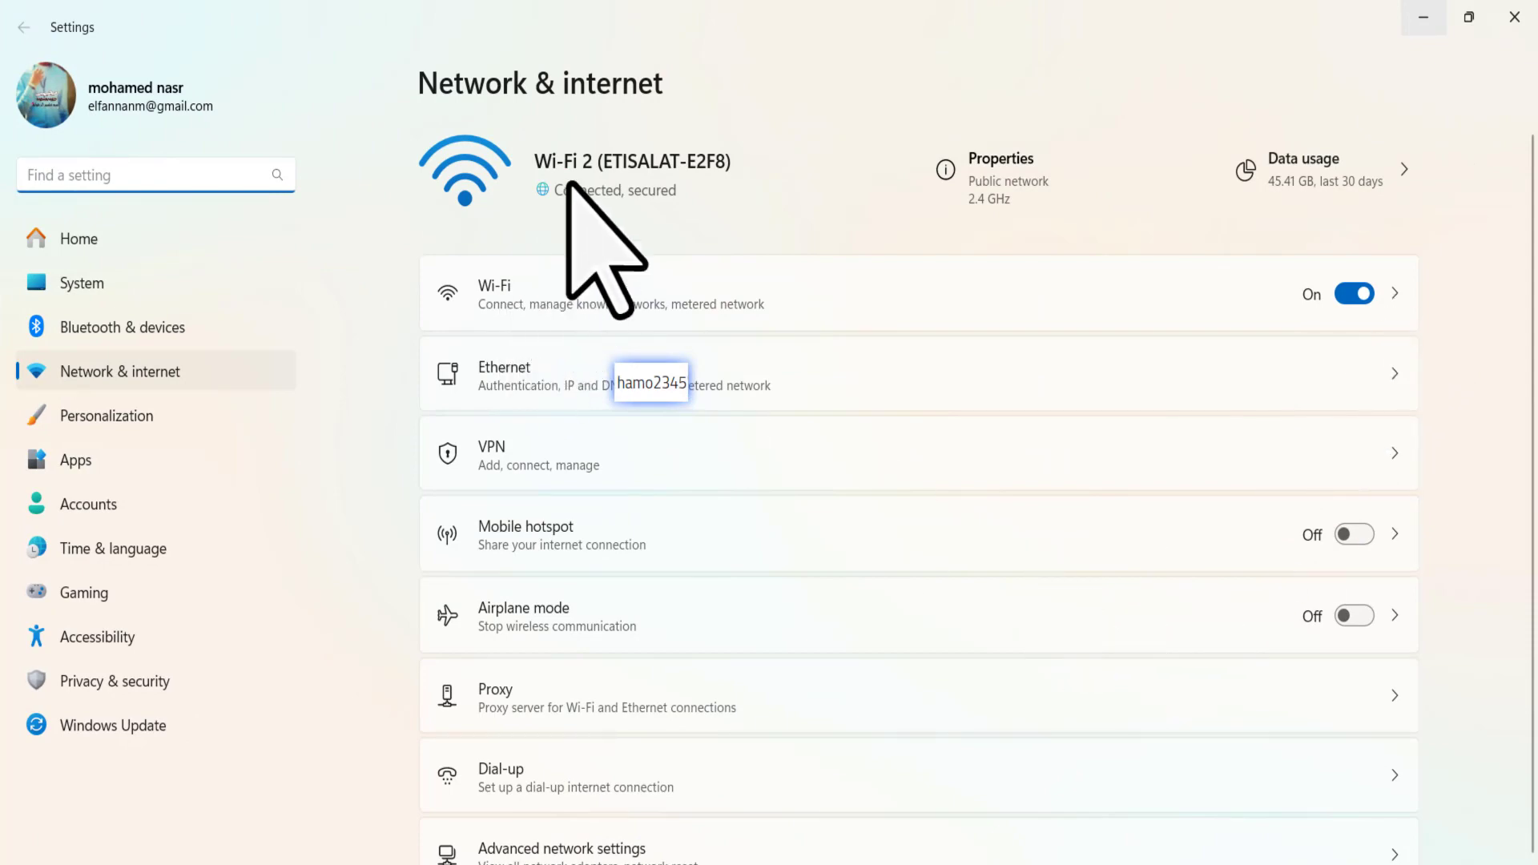
- Resize and maximize the Settings window, moving the pinned password snip beside Network & internet
key(super+Down)
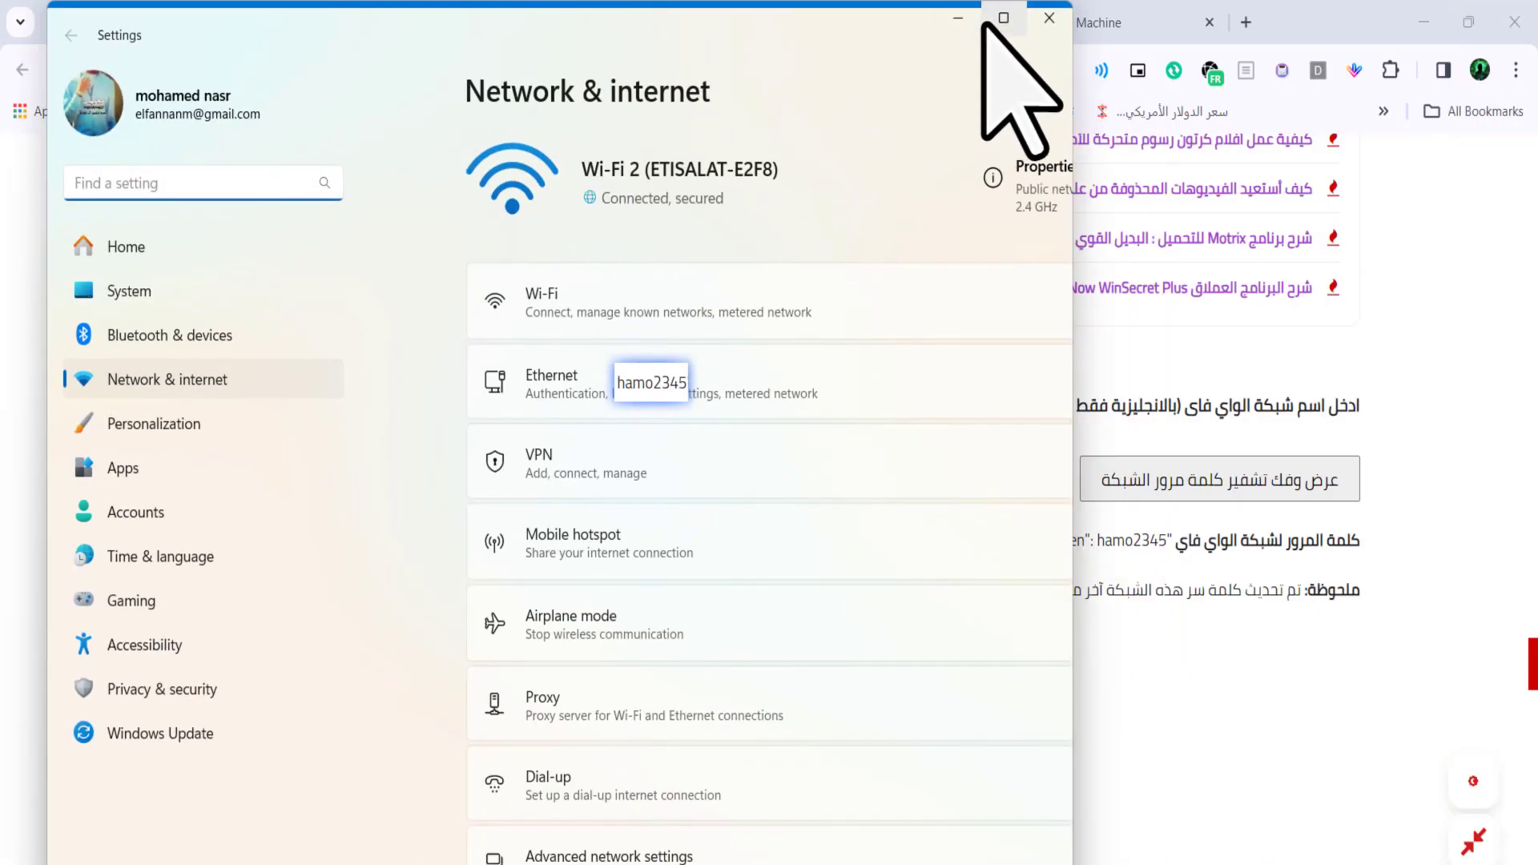
double_click(964, 55)
right_click(606, 164)
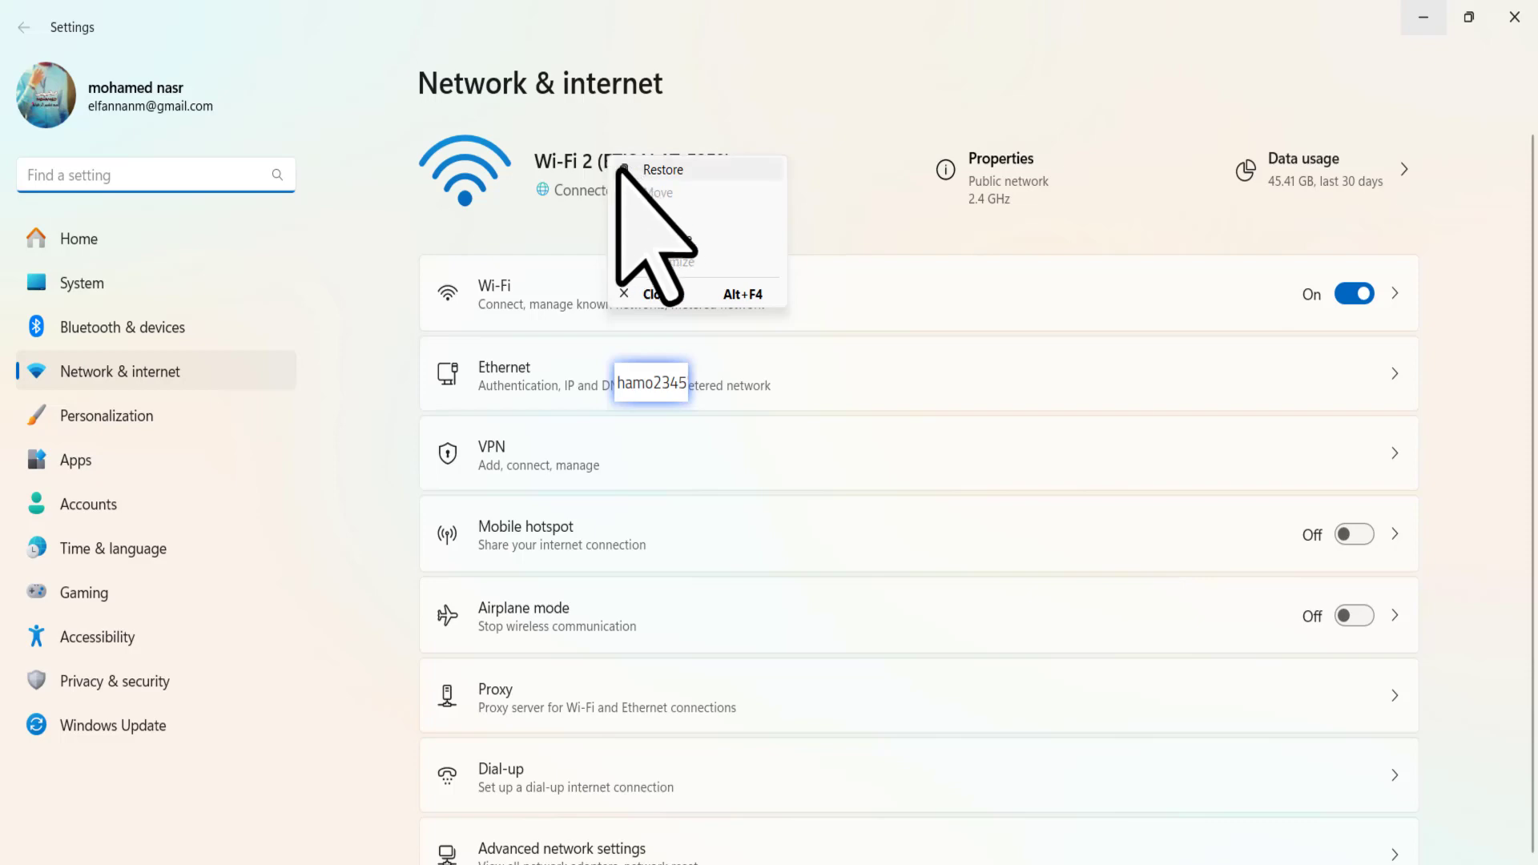
click(641, 169)
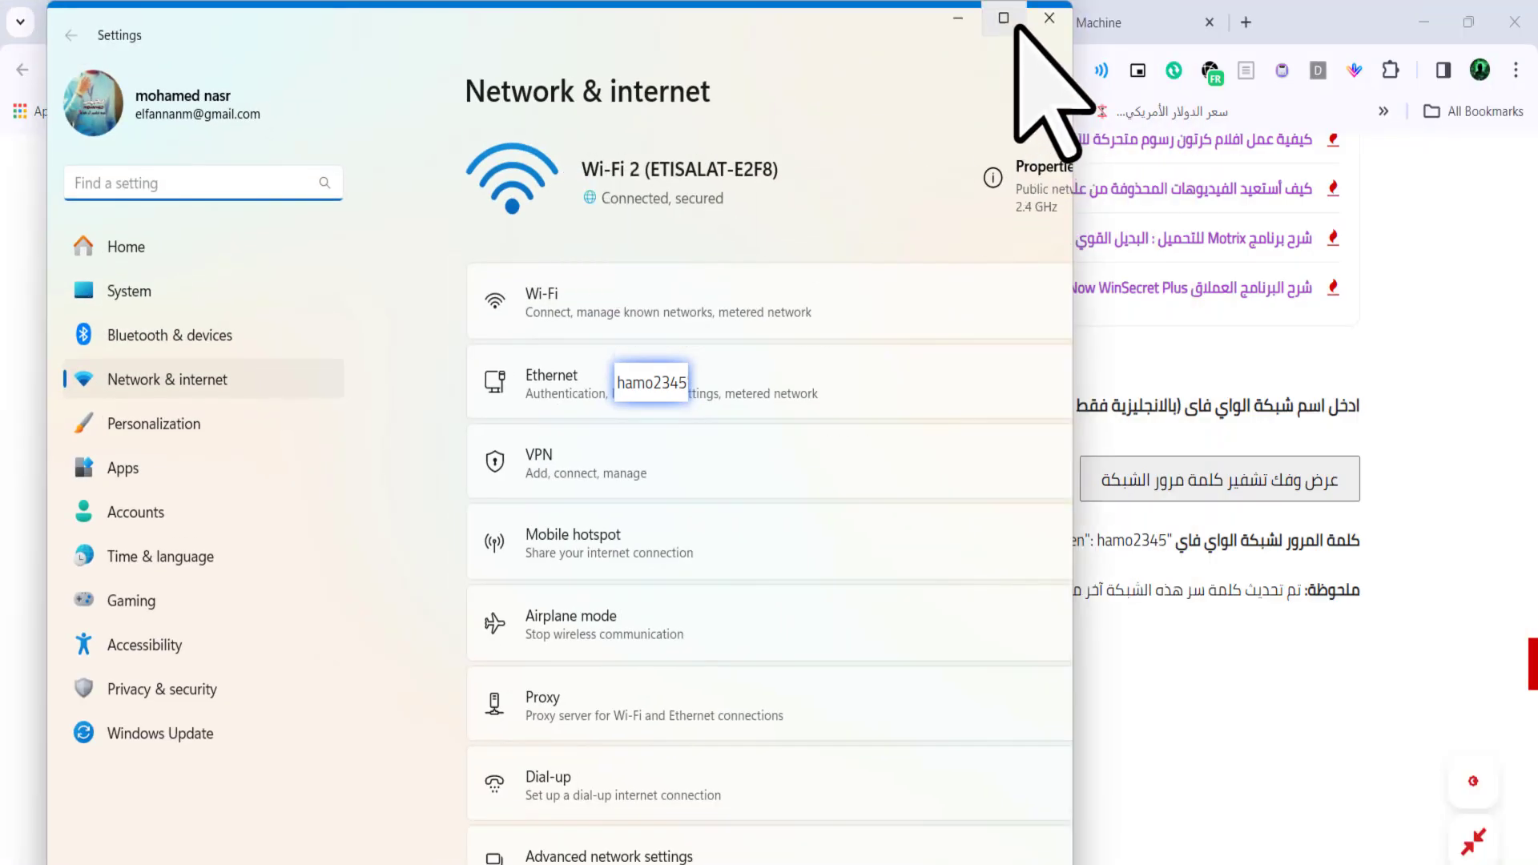
click(1002, 17)
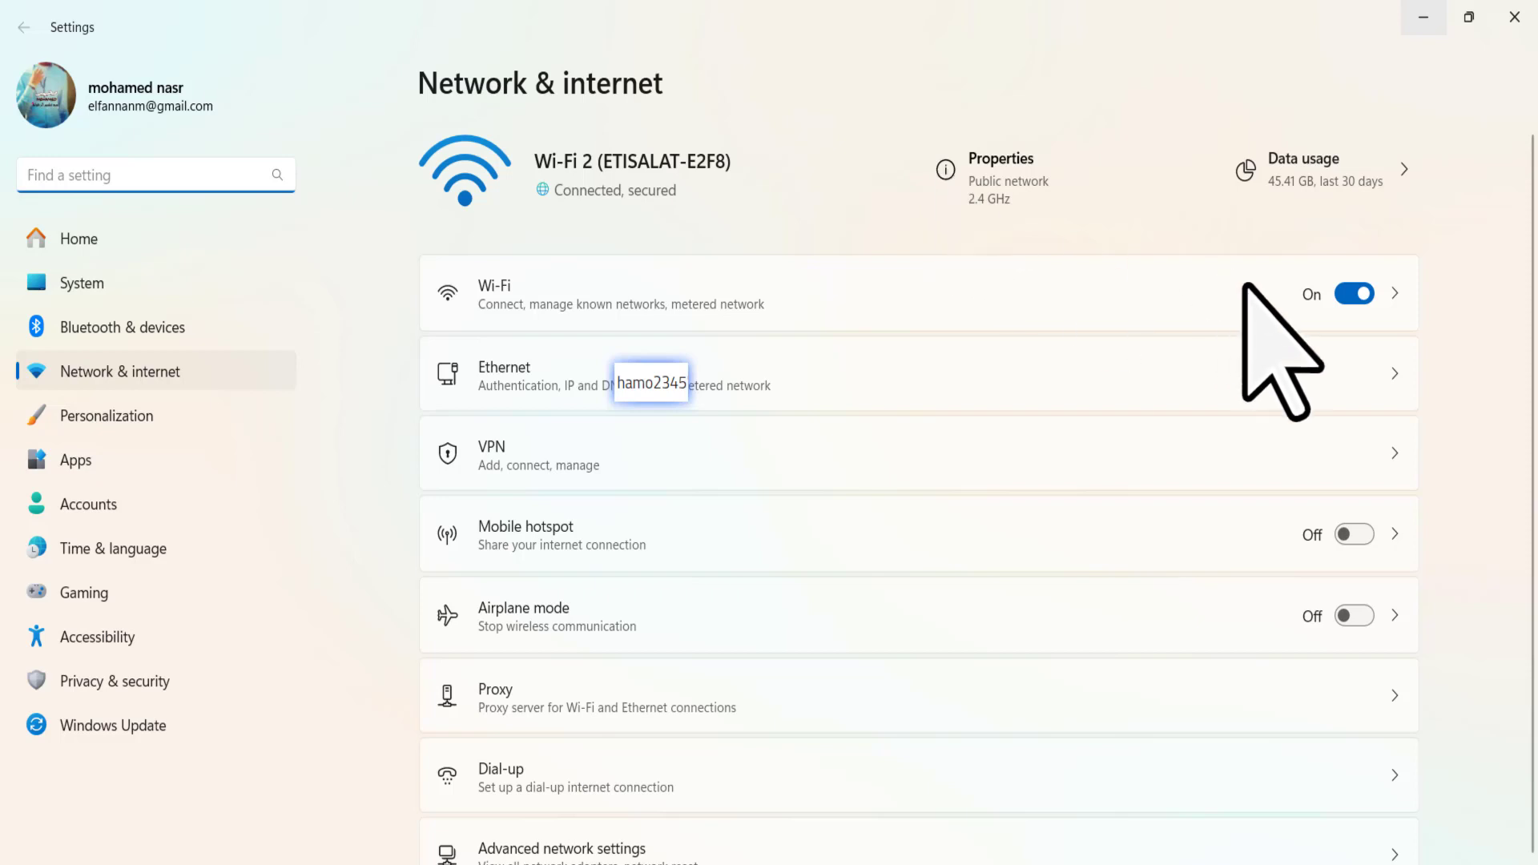
drag(672, 388, 321, 391)
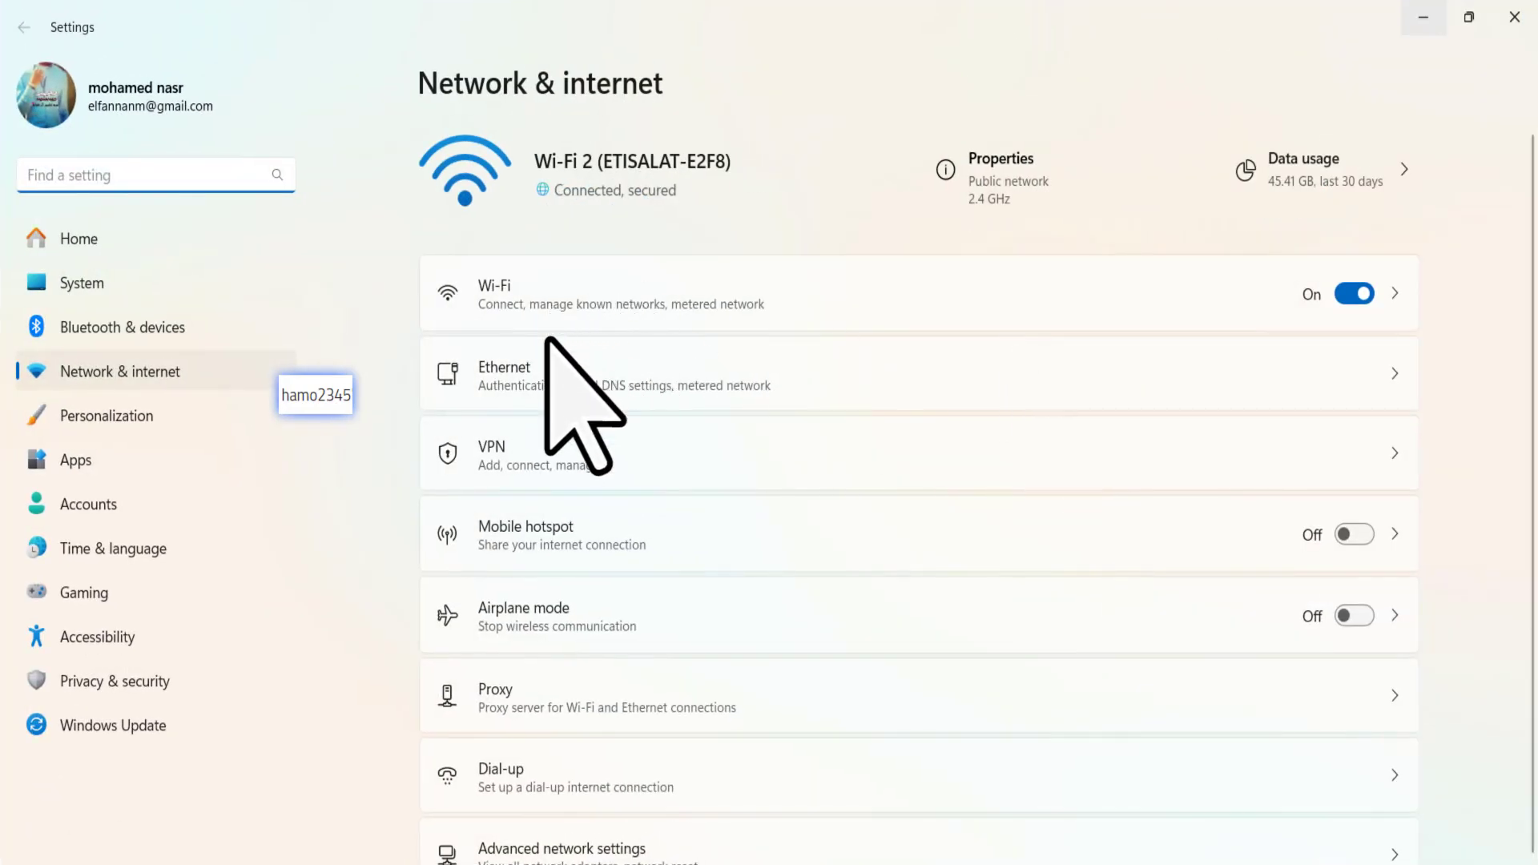
- Close Settings and reopen Network & internet from the tray icon, maximized
key(super+Down)
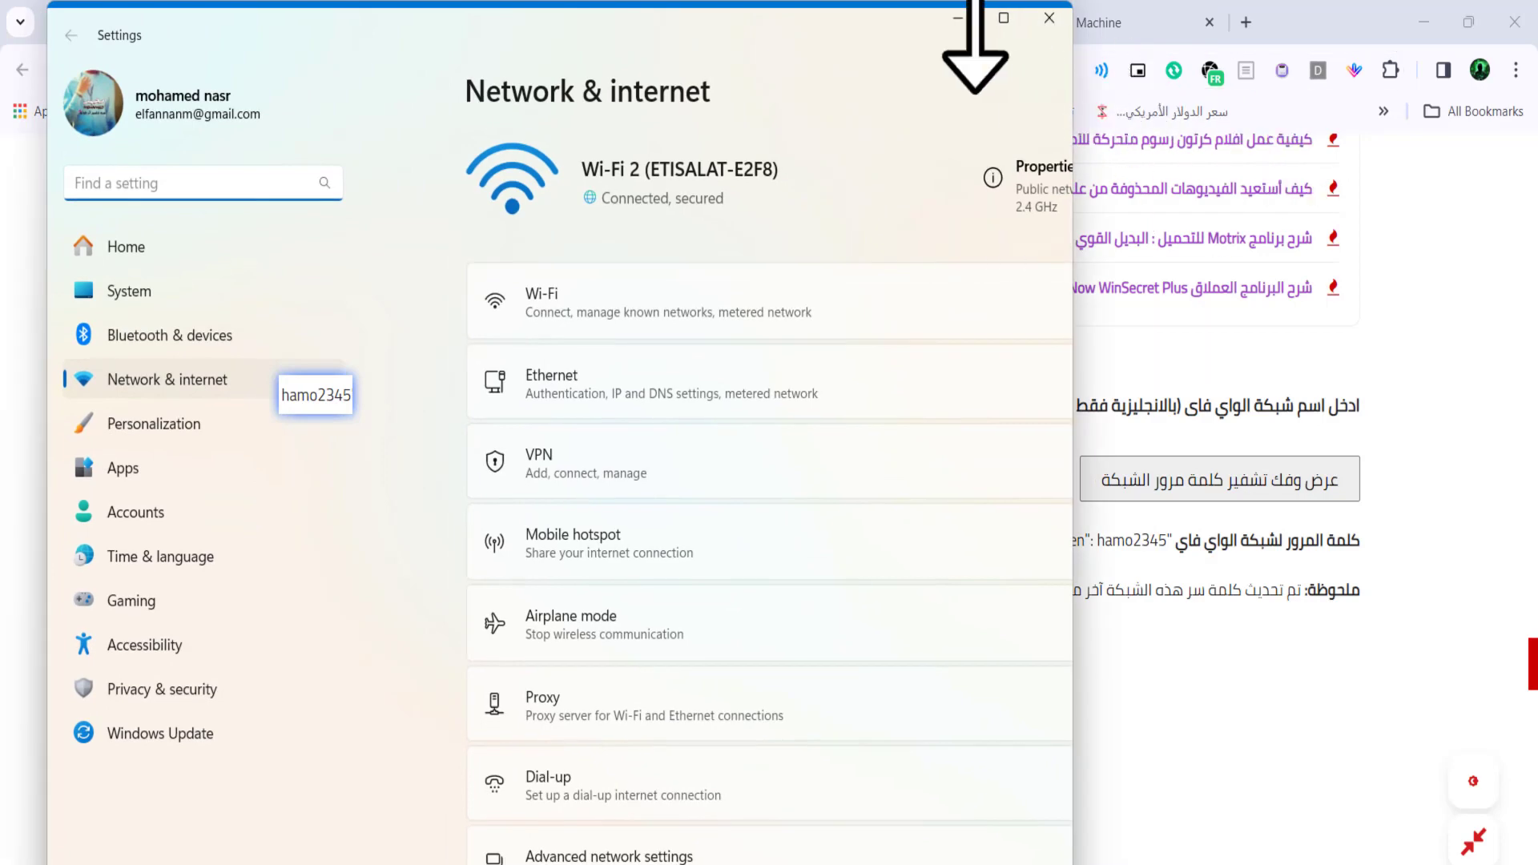
click(1049, 17)
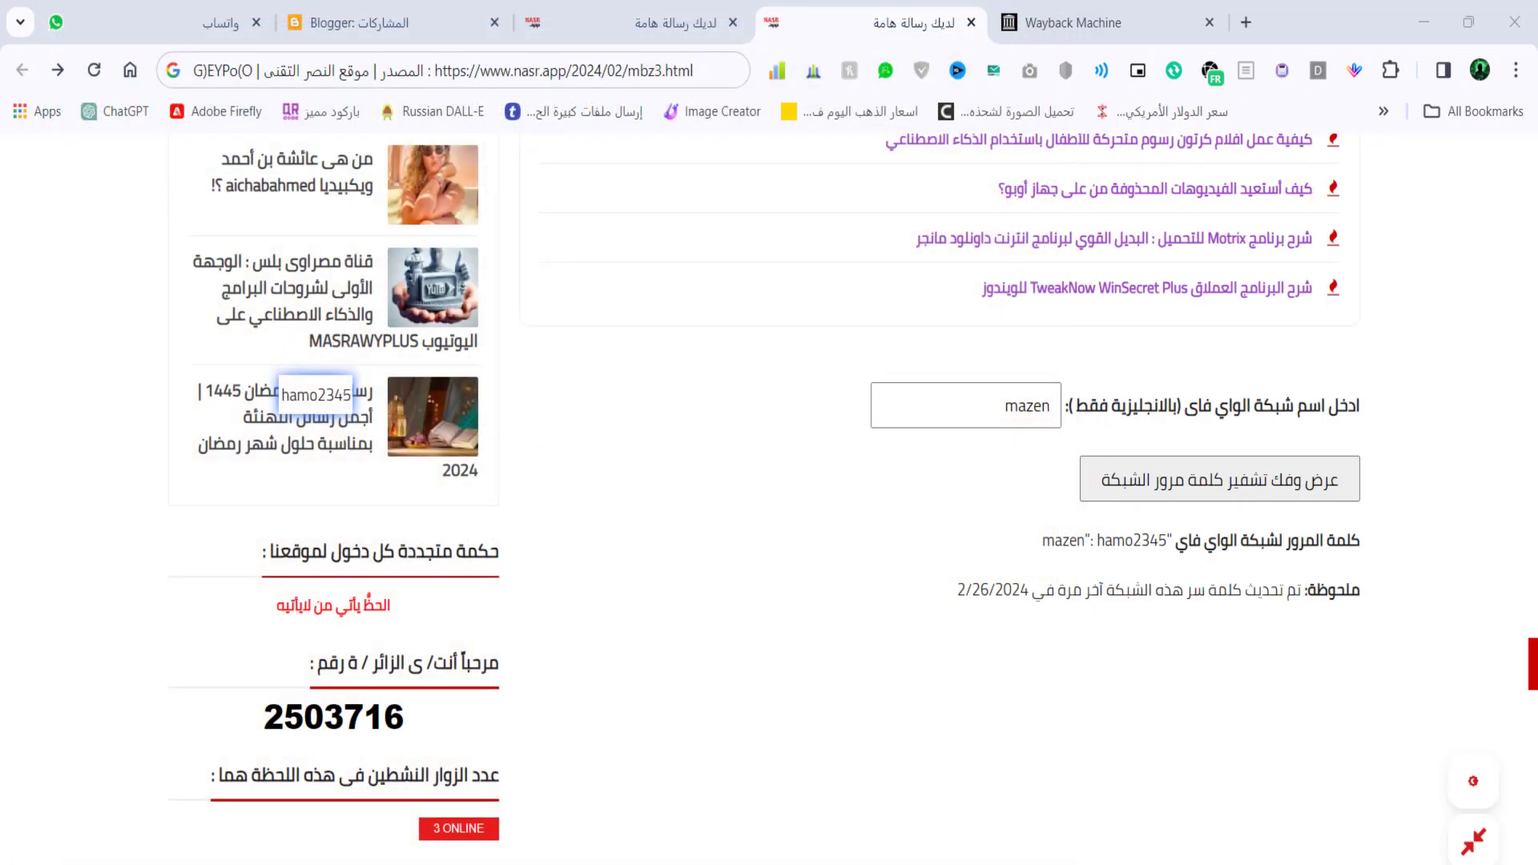
right_click(1489, 861)
click(1377, 853)
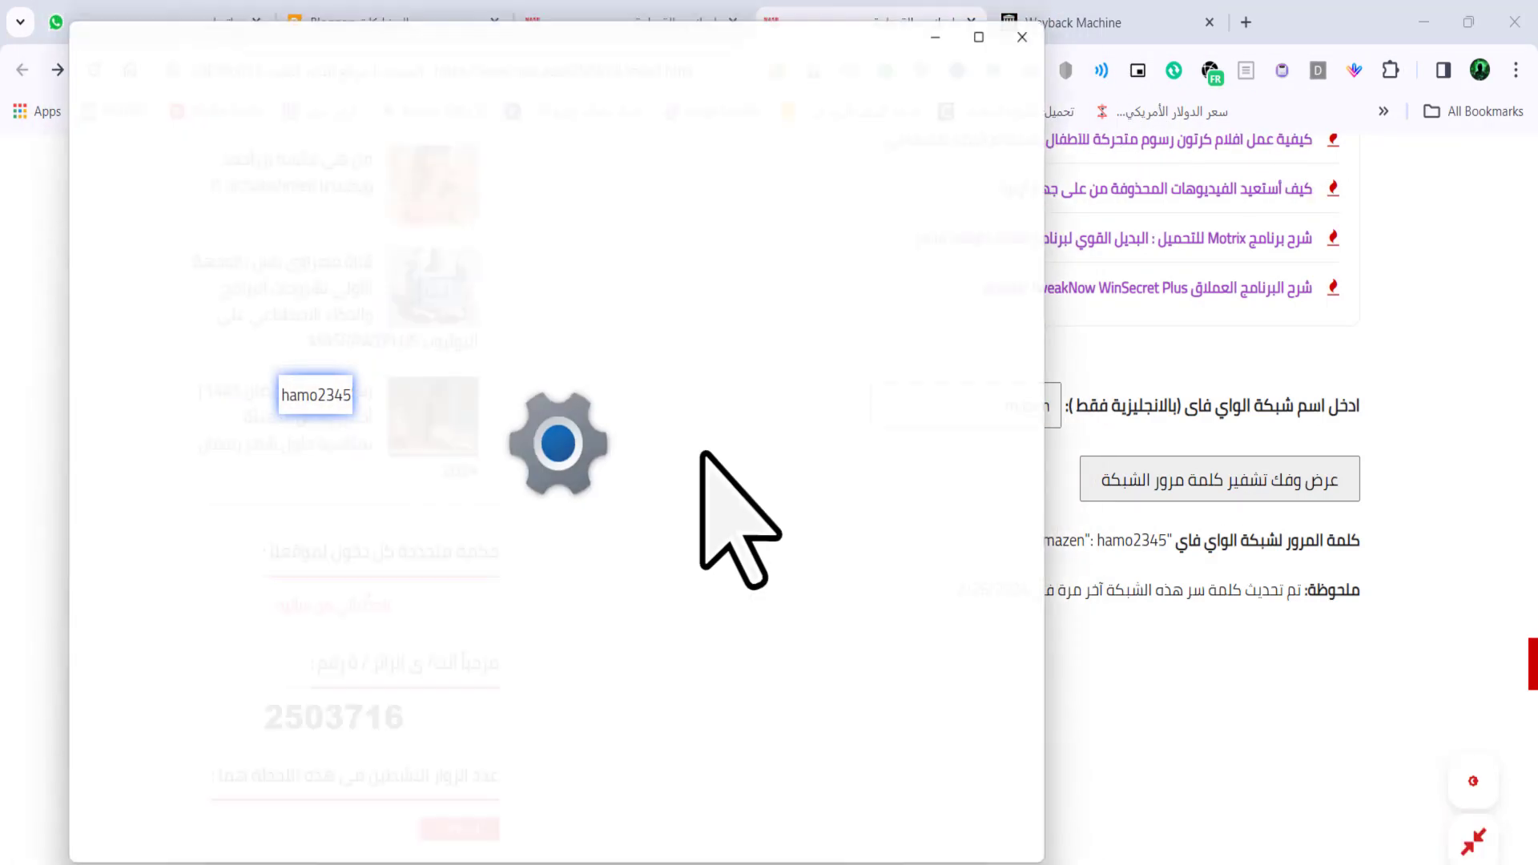
click(1004, 18)
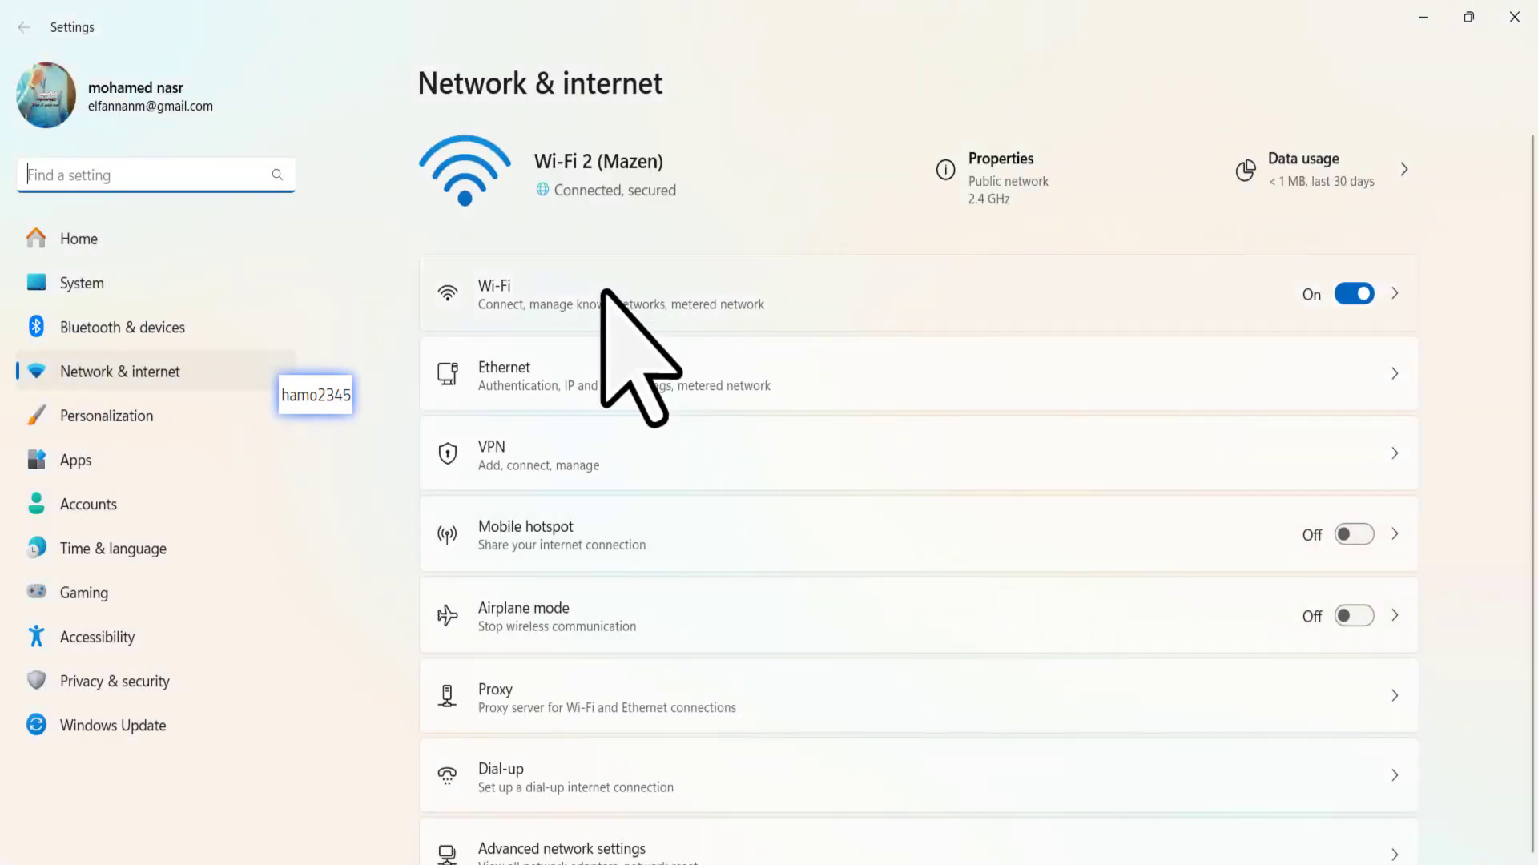
- Open the Mazen network's Wi-Fi properties and place the password snip under the MAC address
click(602, 293)
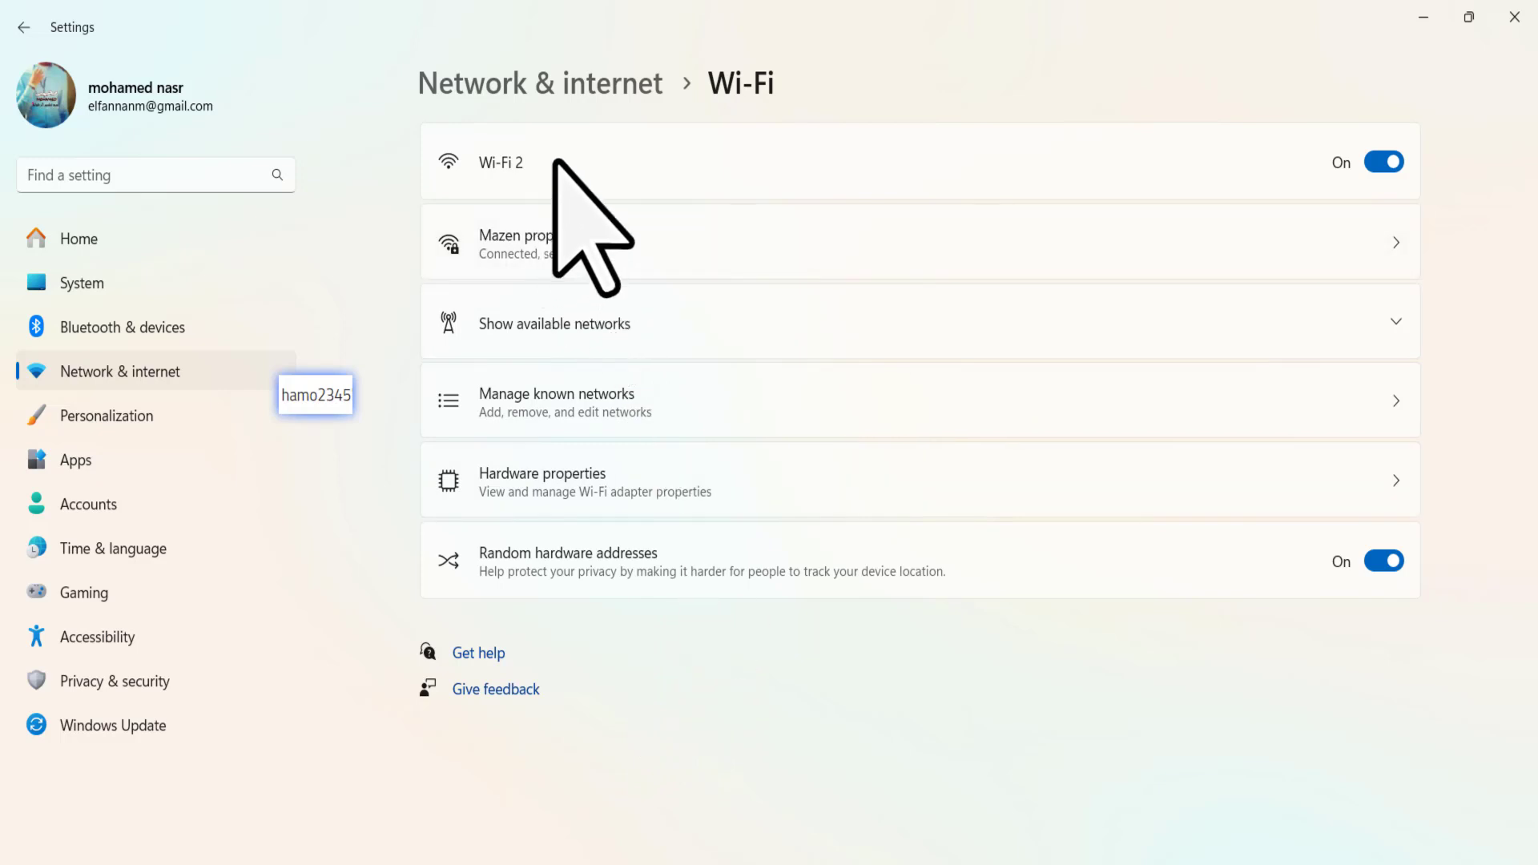
click(547, 253)
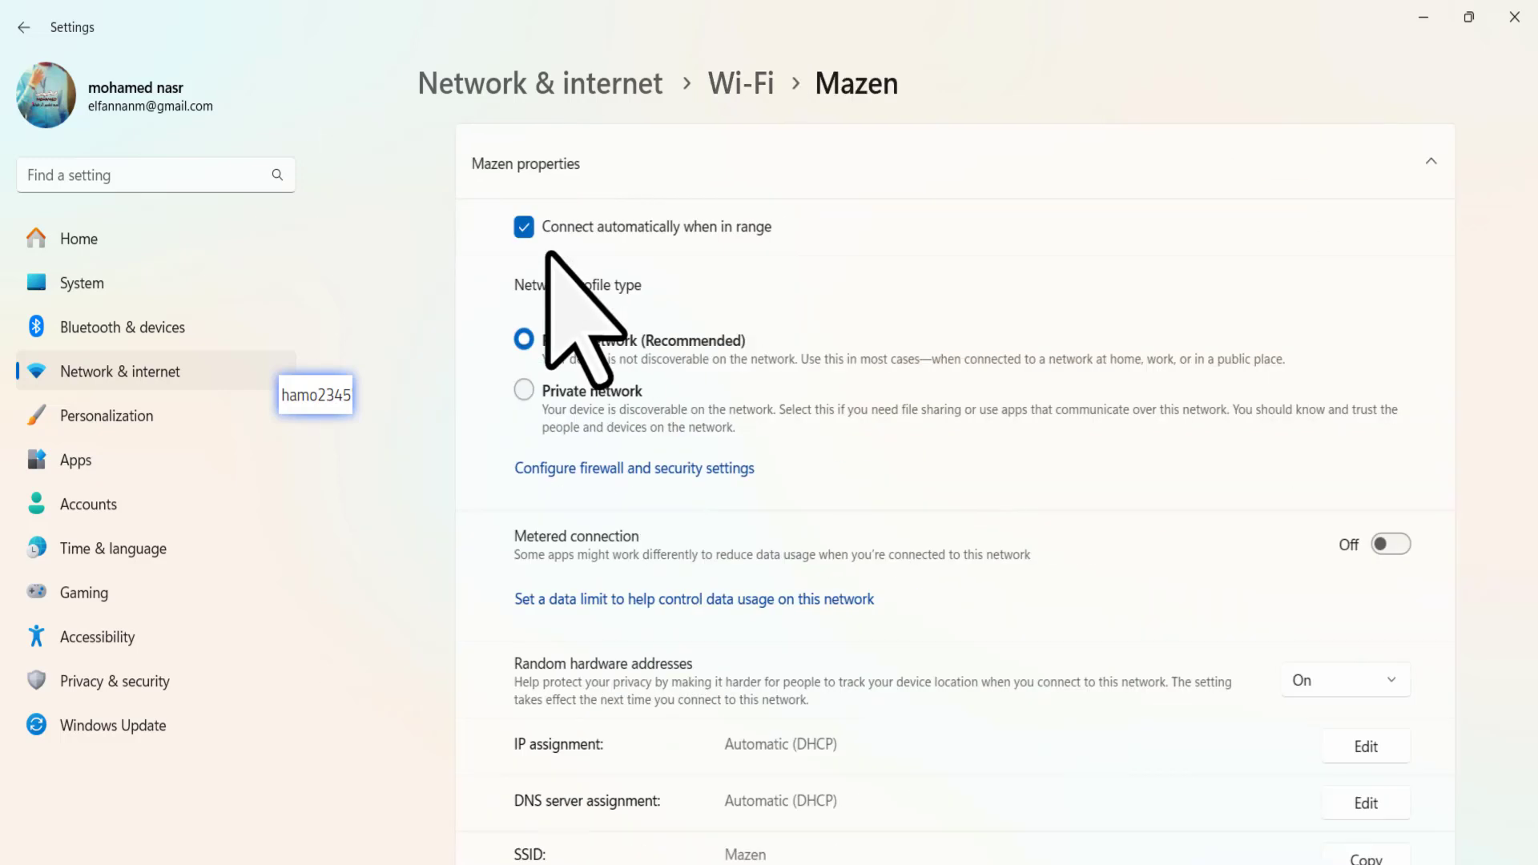
scroll(886, 515, down, 5)
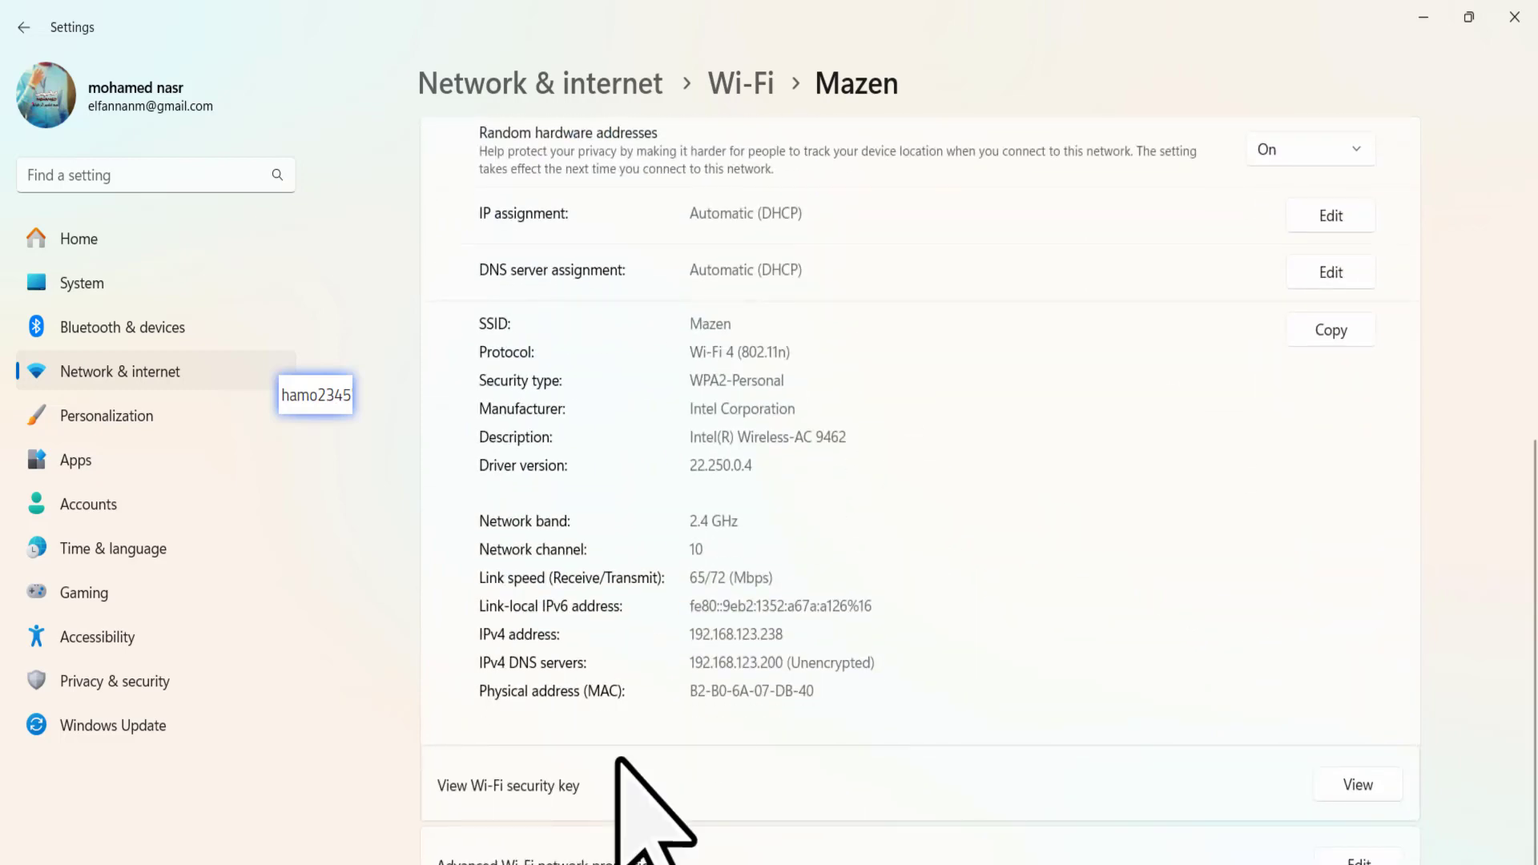
drag(315, 388, 494, 721)
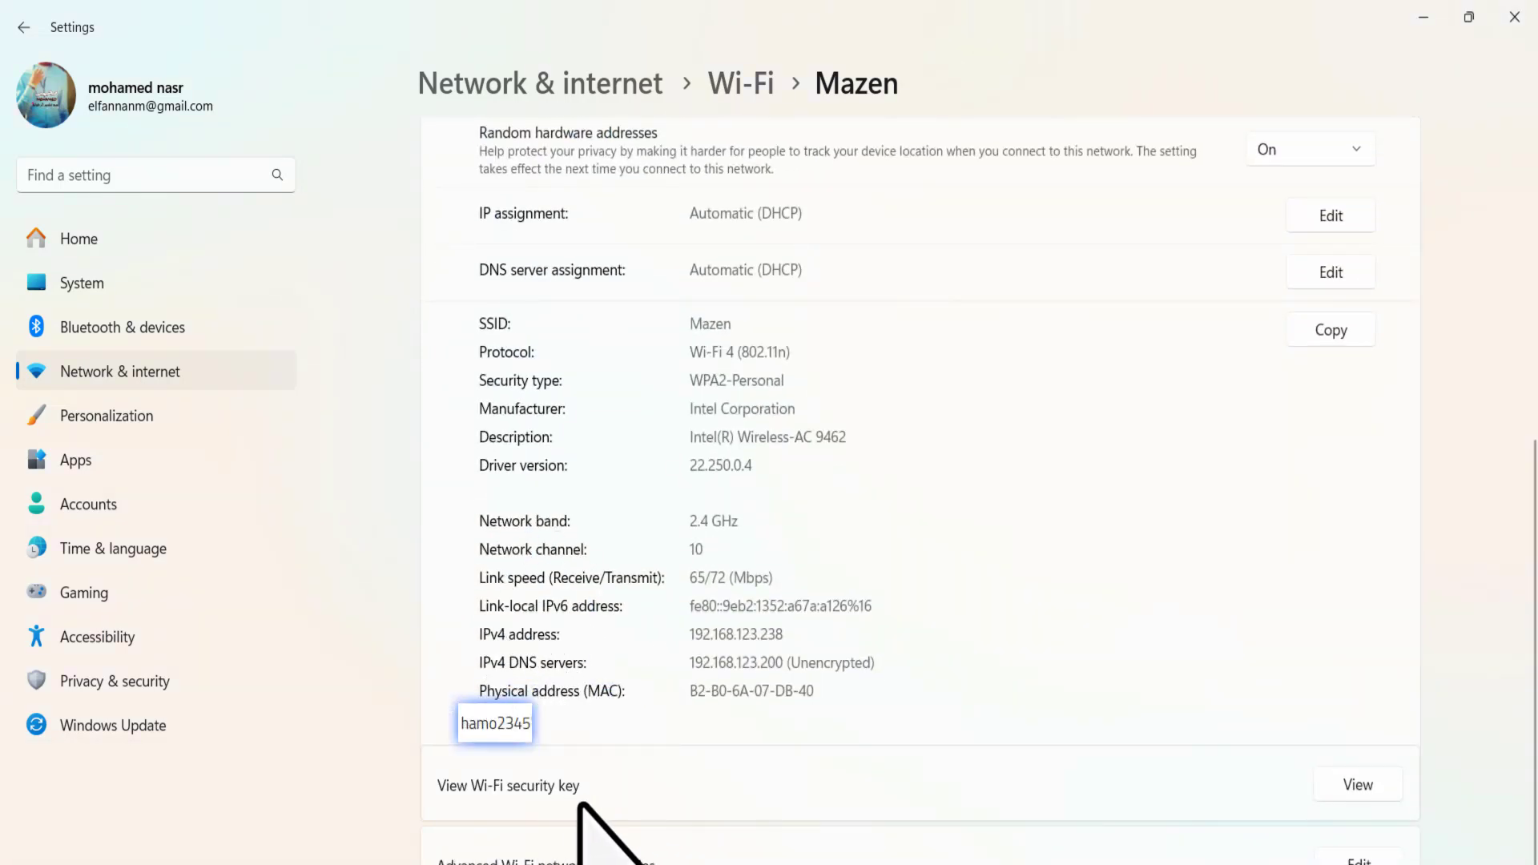
drag(498, 721, 784, 725)
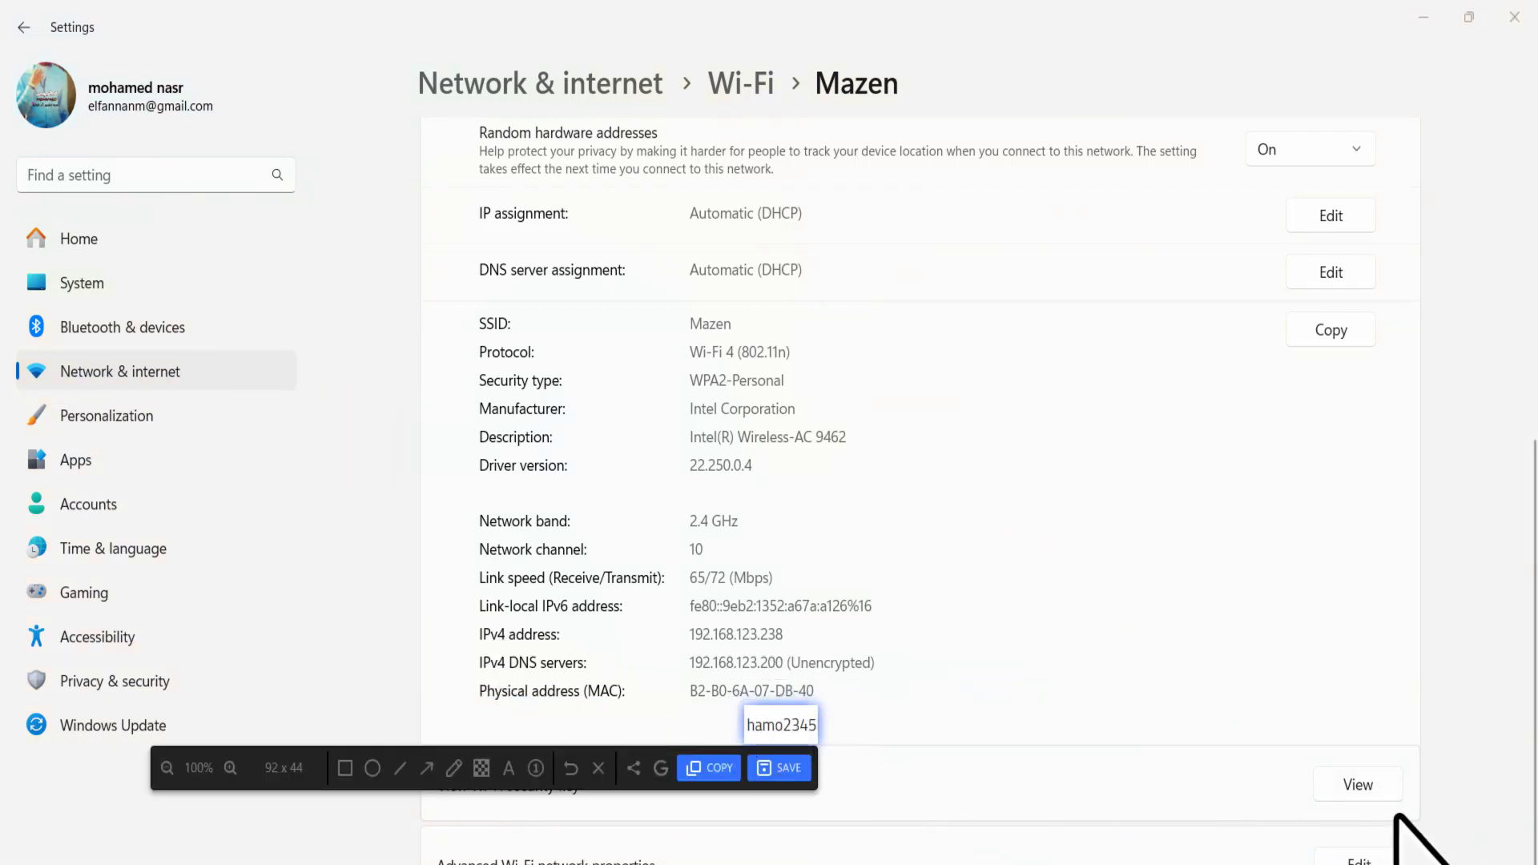
- View the Mazen security key beside the pinned snip, then close the key dialog
click(1362, 785)
drag(775, 738, 602, 452)
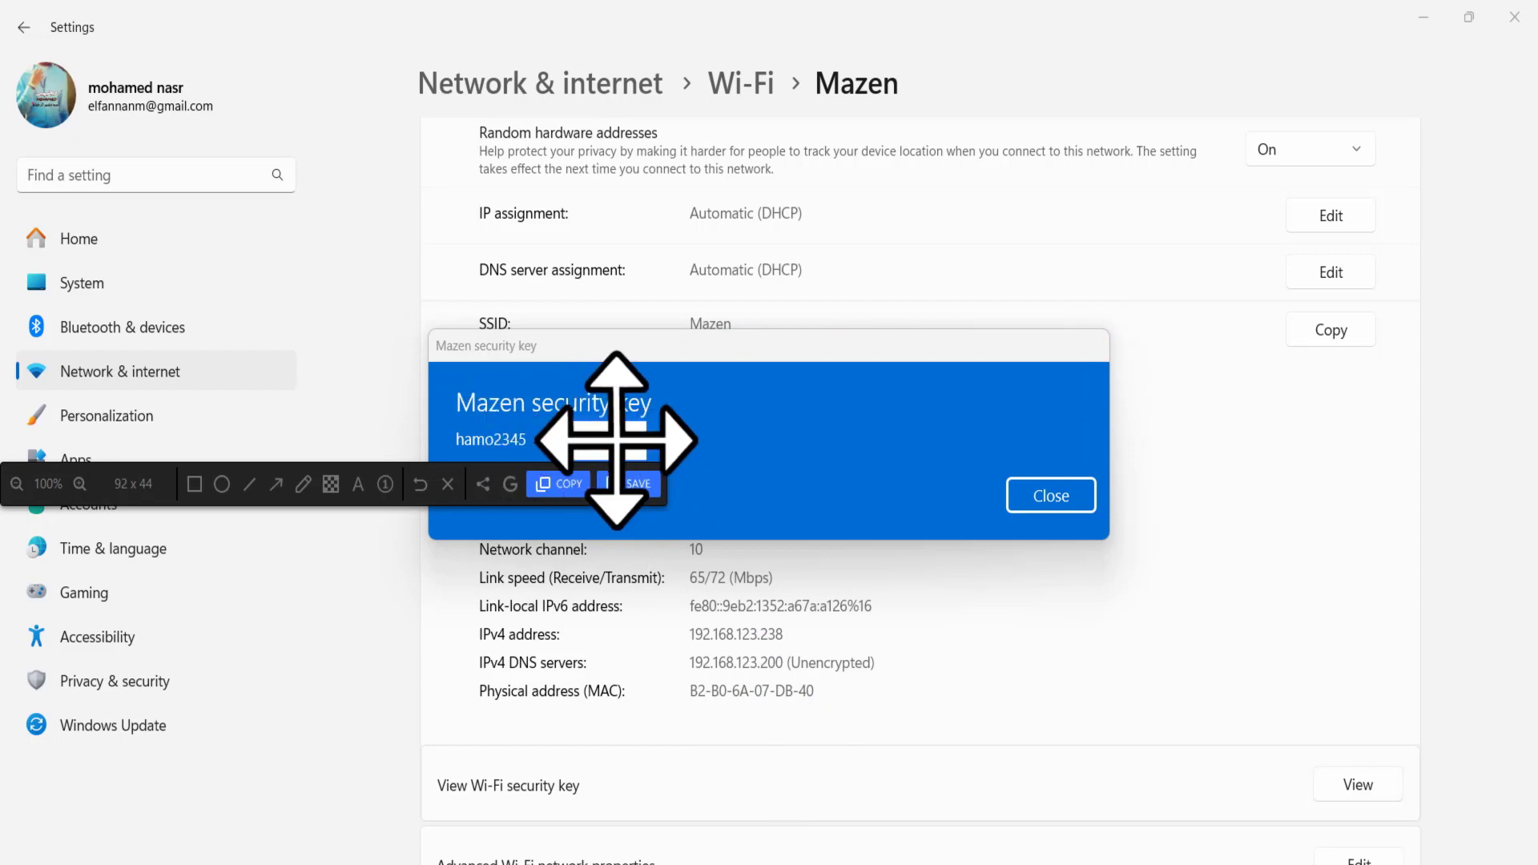
click(1039, 500)
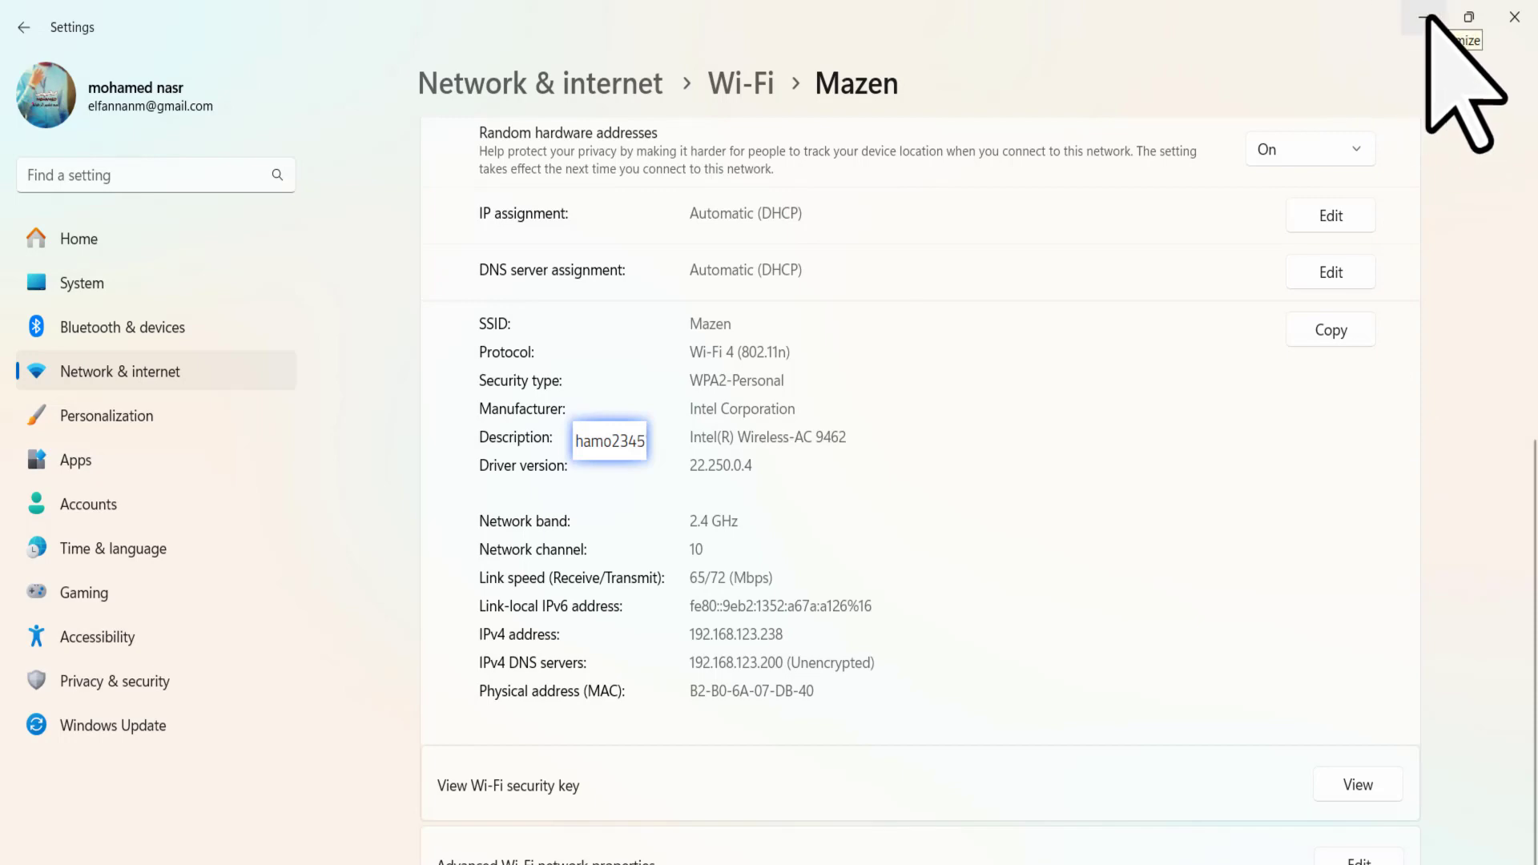
- Minimize Settings and type a new Wi-Fi network name into the MBZ3 tool's field
click(1427, 16)
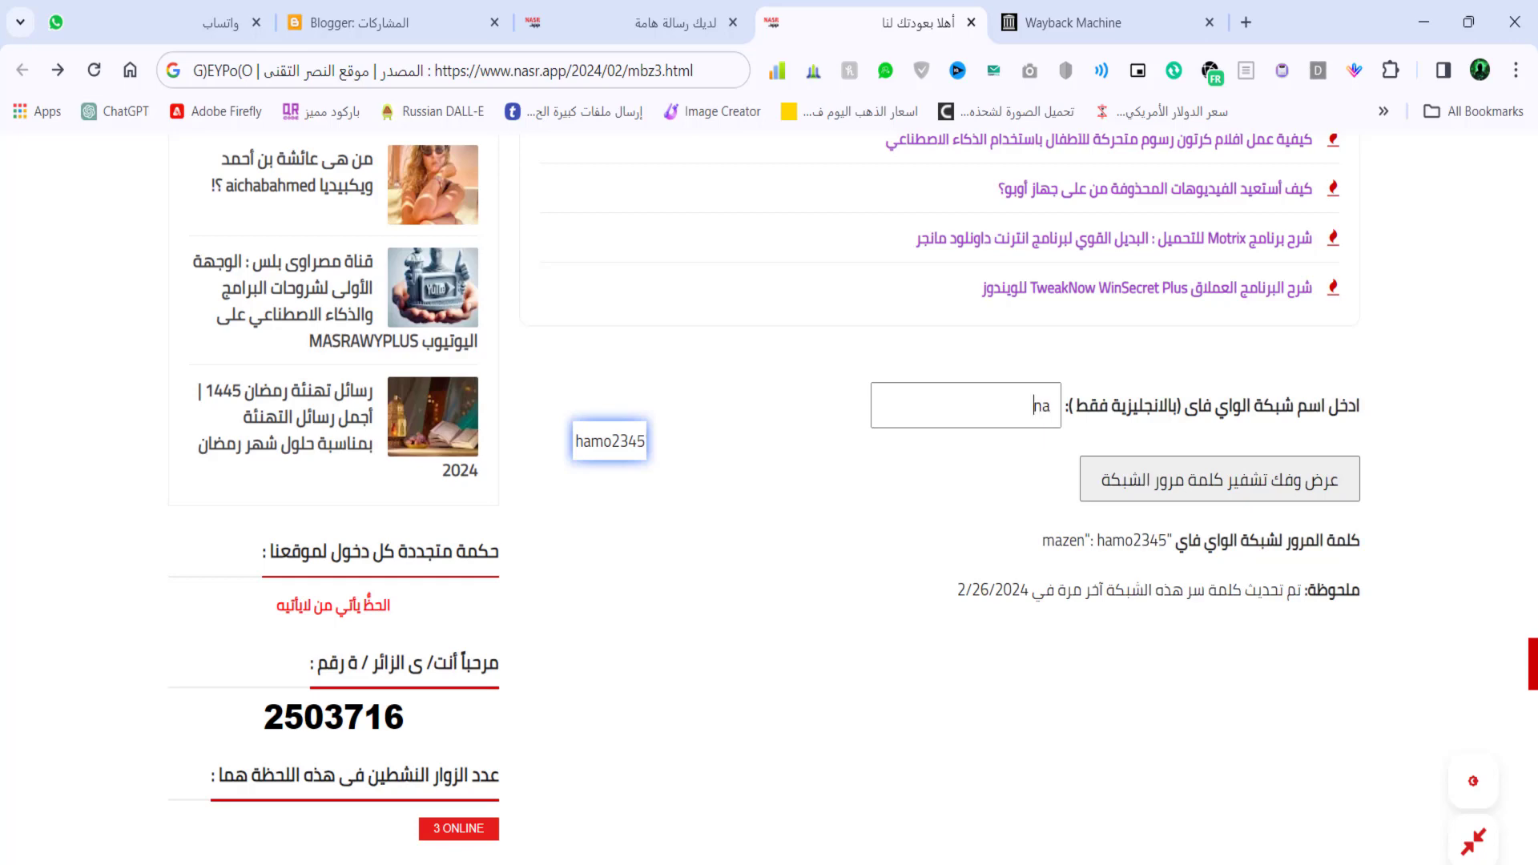
text(e)
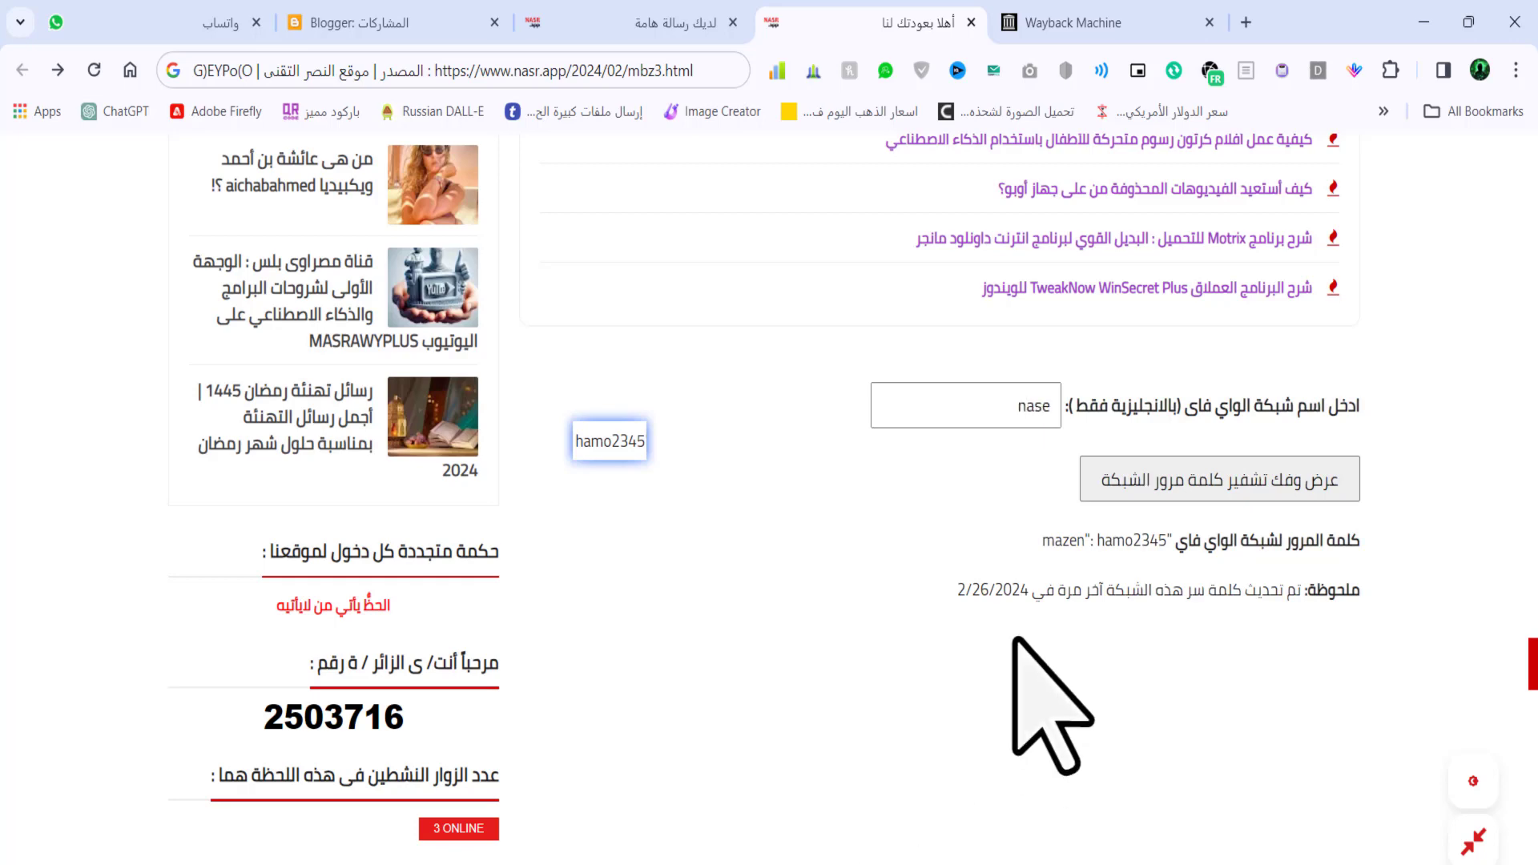
key(BackSpace)
text(r)
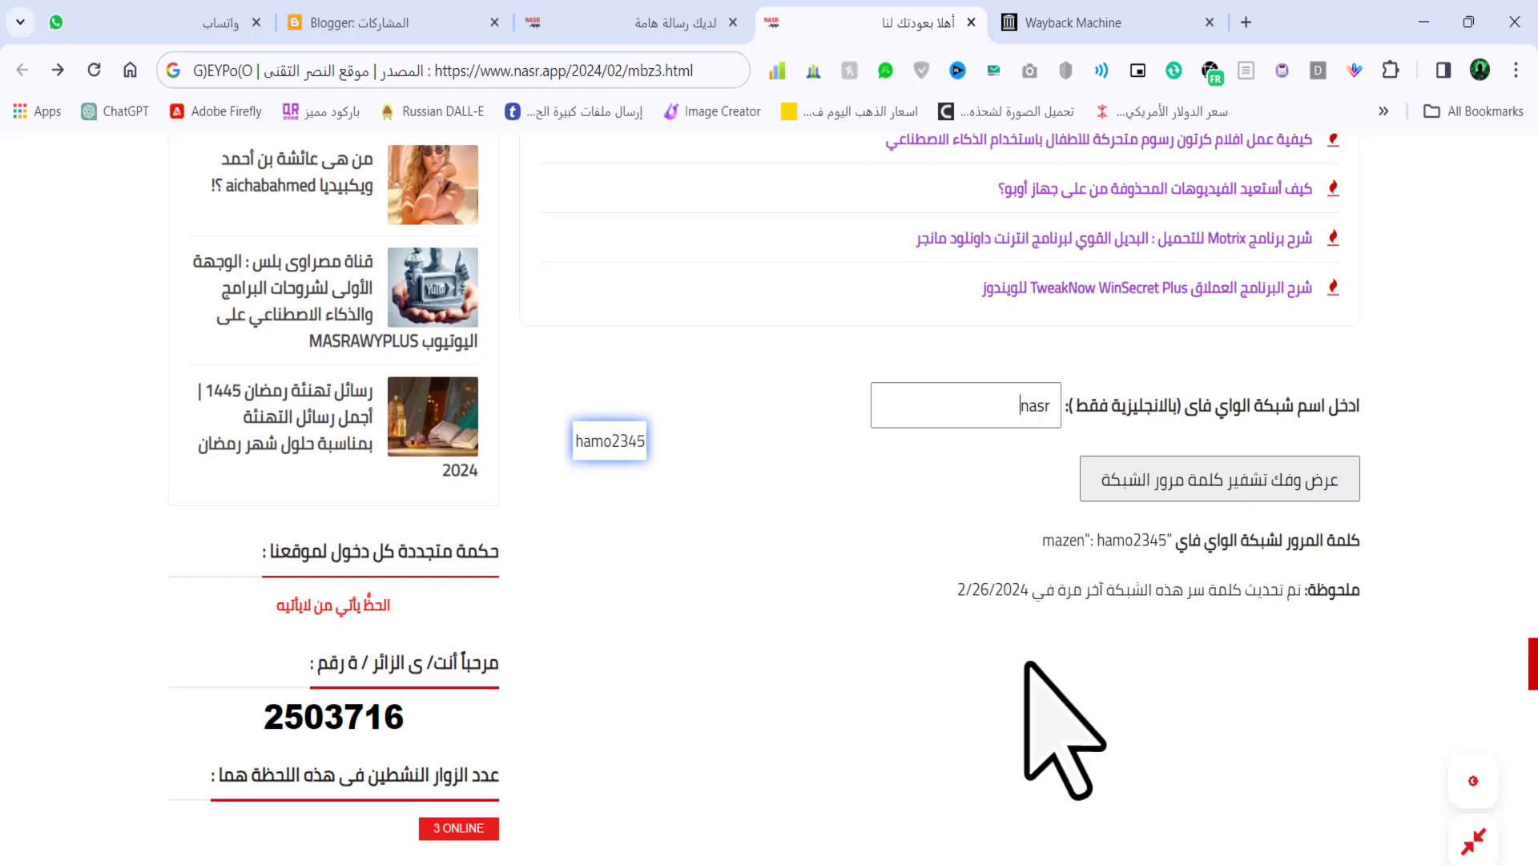